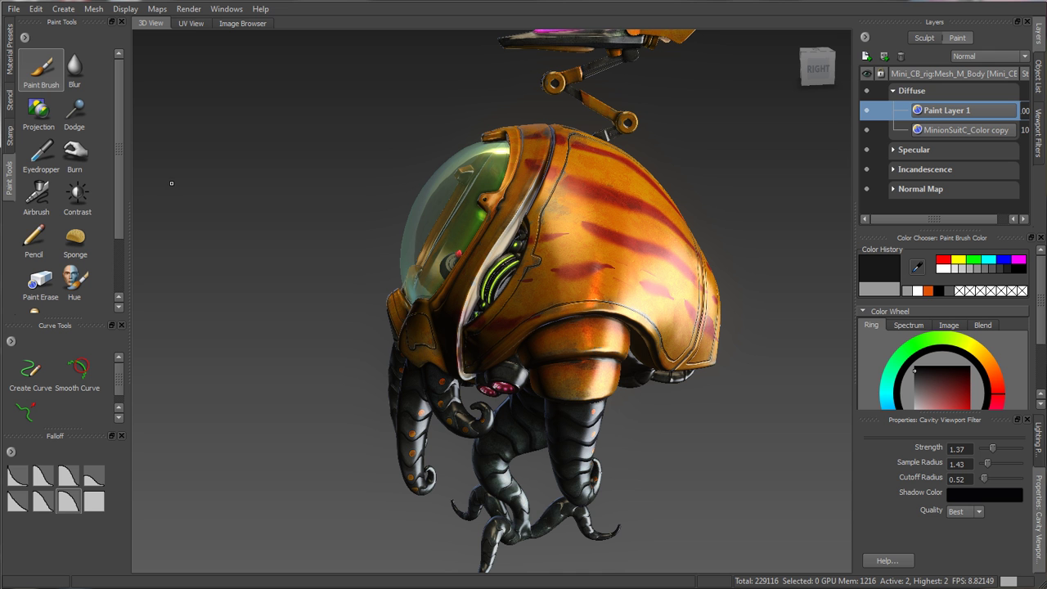
Step: Undock the Sculpt Tools, Material Presets and Stencils trays and re-dock them at the top and side
{"action": "mouse_move", "coordinate": [122, 206]}
{"action": "left_mouse_down"}
{"action": "mouse_move", "coordinate": [120, 233]}
{"action": "mouse_move", "coordinate": [122, 179]}
{"action": "left_mouse_up"}
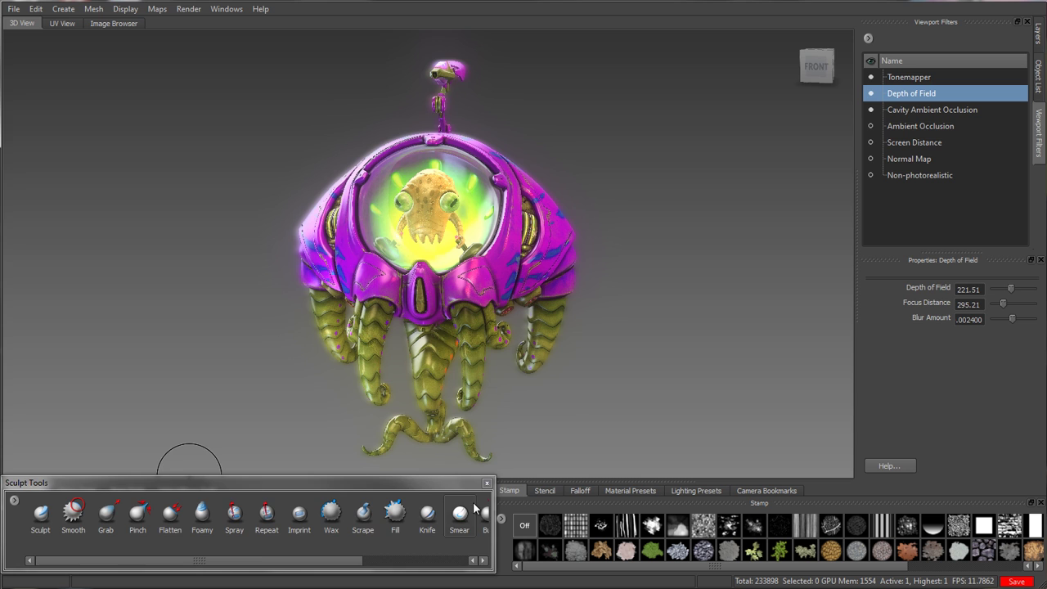
{"action": "left_click_drag", "start_coordinate": [412, 486], "coordinate": [511, 25]}
{"action": "left_click", "coordinate": [634, 491]}
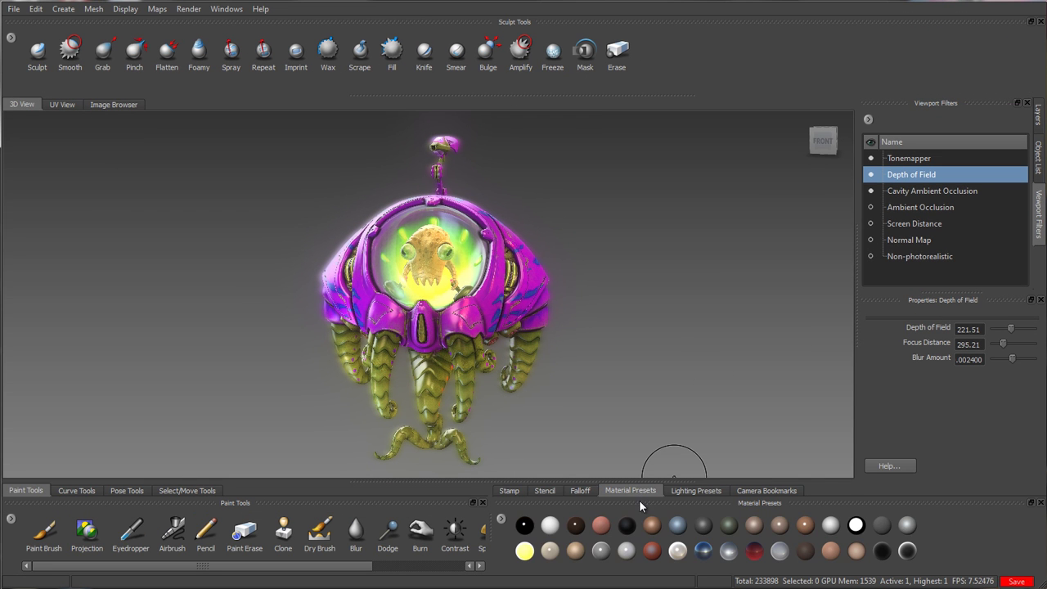
{"action": "mouse_move", "coordinate": [1032, 511]}
{"action": "left_mouse_down"}
{"action": "mouse_move", "coordinate": [935, 486]}
{"action": "mouse_move", "coordinate": [614, 339]}
{"action": "mouse_move", "coordinate": [11, 264]}
{"action": "left_mouse_up"}
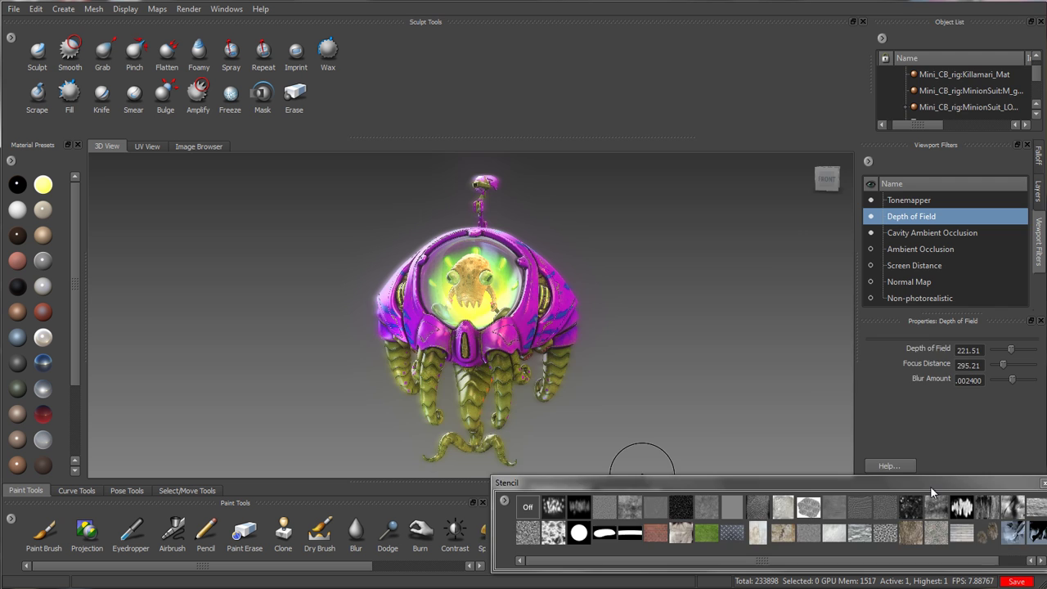
{"action": "mouse_move", "coordinate": [1032, 507]}
{"action": "left_mouse_down"}
{"action": "mouse_move", "coordinate": [573, 111]}
{"action": "mouse_move", "coordinate": [573, 24]}
{"action": "left_mouse_up"}
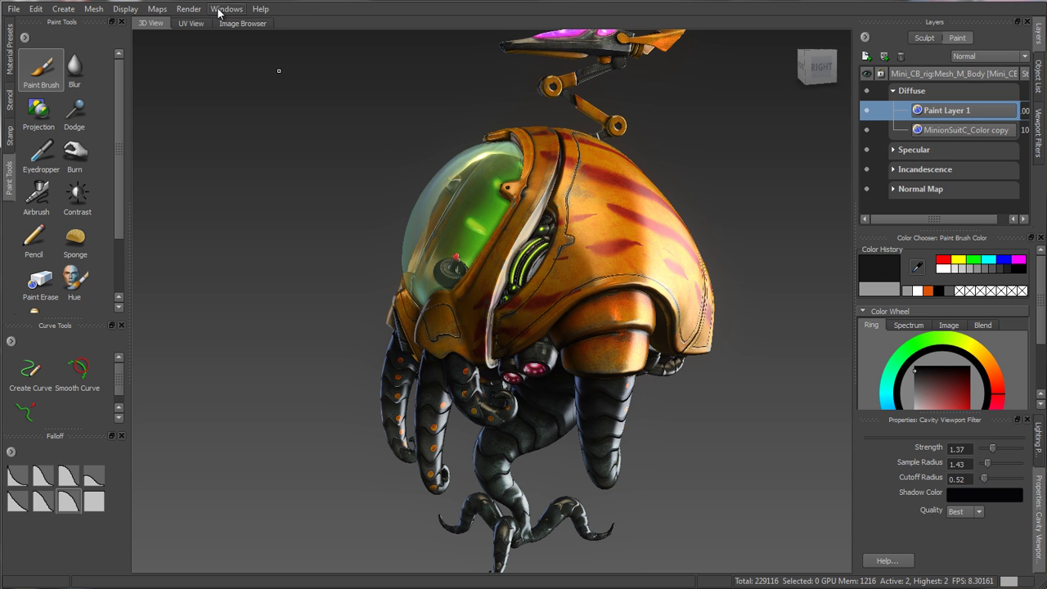
Step: Import the Sculpting.mudui layout from the data folder through Windows > Import Layout
{"action": "left_click", "coordinate": [222, 9]}
{"action": "left_click", "coordinate": [253, 175]}
{"action": "left_click", "coordinate": [227, 216]}
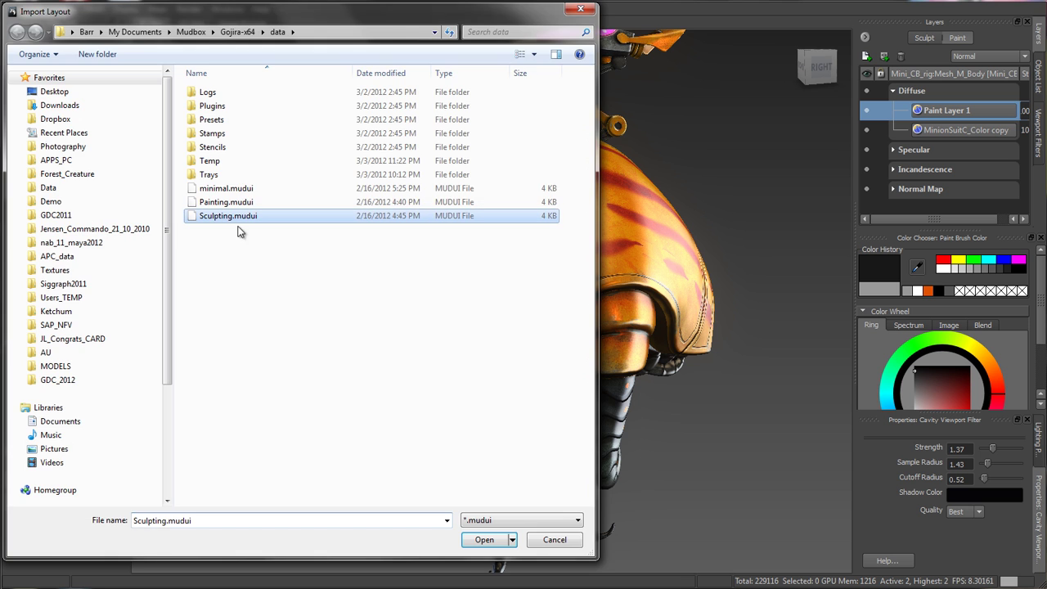
{"action": "left_click", "coordinate": [484, 539]}
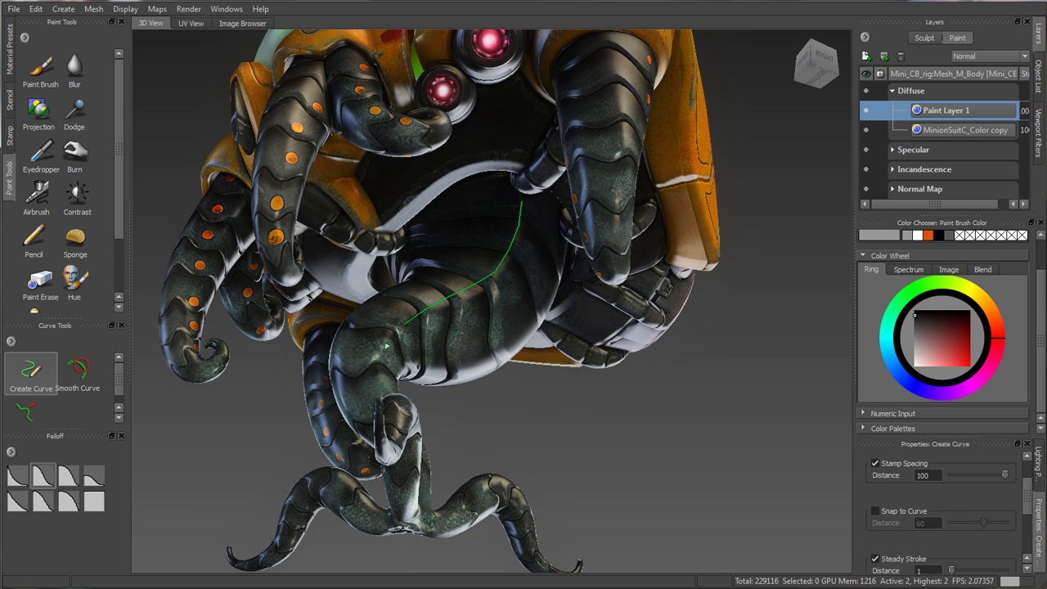
Step: Paint an orange stroke, then stroke black dots along the circle curve
{"action": "mouse_move", "coordinate": [528, 164]}
{"action": "left_mouse_down"}
{"action": "mouse_move", "coordinate": [458, 270]}
{"action": "mouse_move", "coordinate": [378, 352]}
{"action": "mouse_move", "coordinate": [395, 408]}
{"action": "left_mouse_up"}
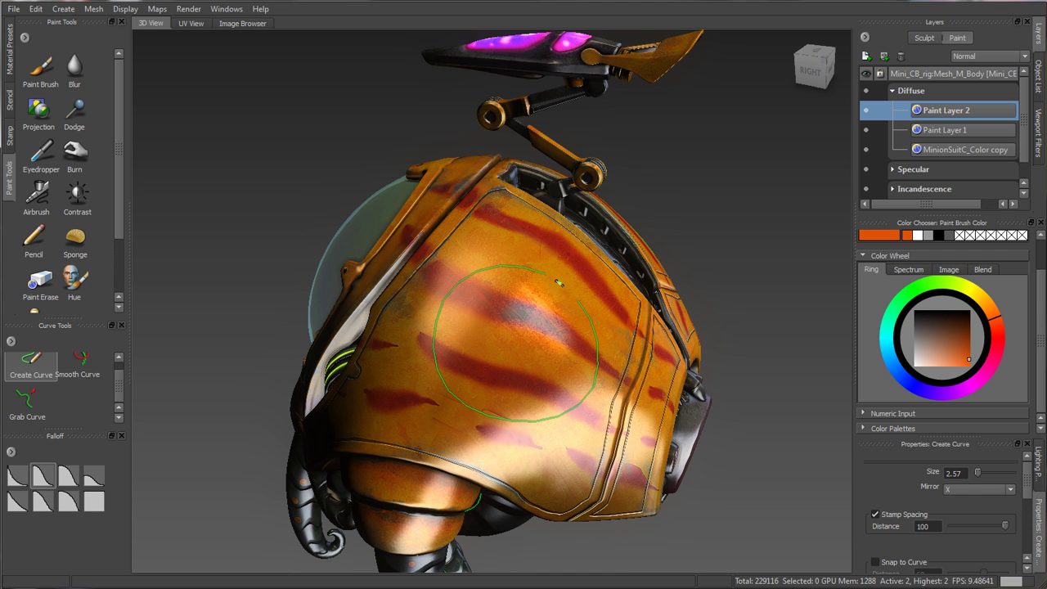
{"action": "right_click", "coordinate": [536, 270]}
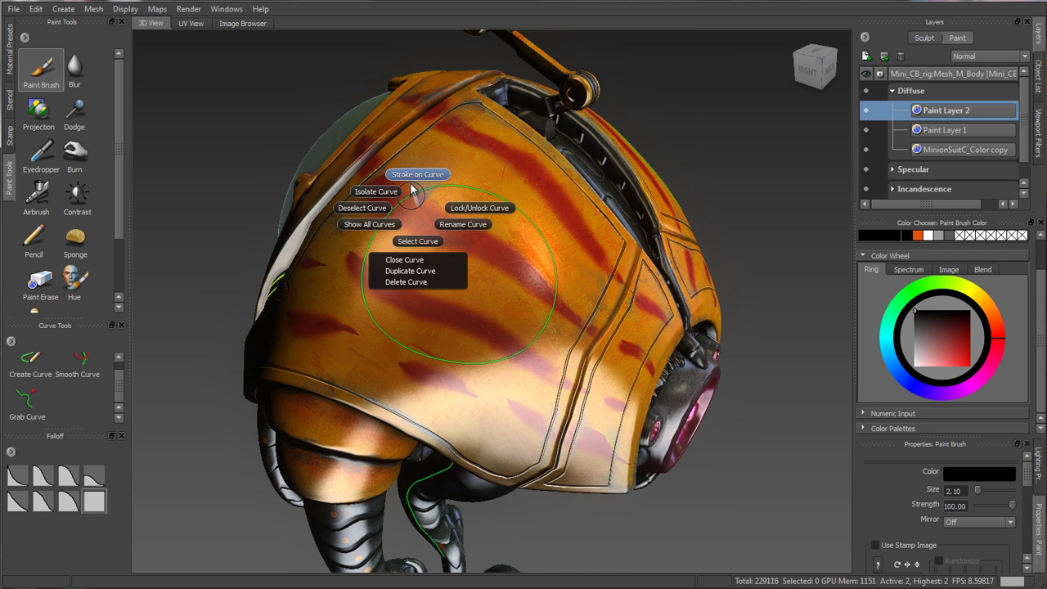
{"action": "left_click", "coordinate": [413, 182]}
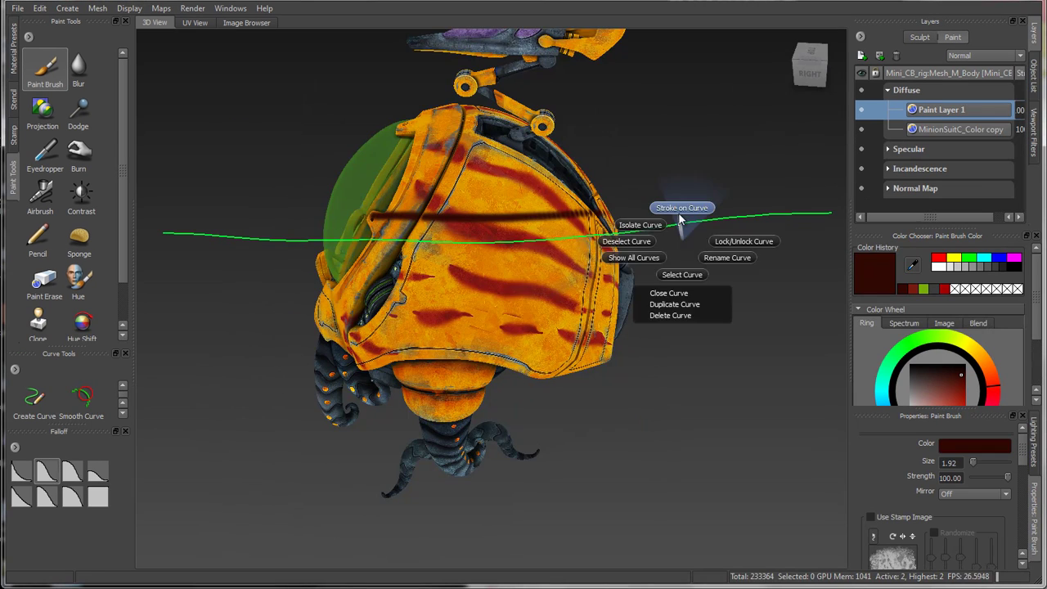
Step: Stroke four dark parallel stripes along the curves across the orange helmet
{"action": "left_click", "coordinate": [681, 209]}
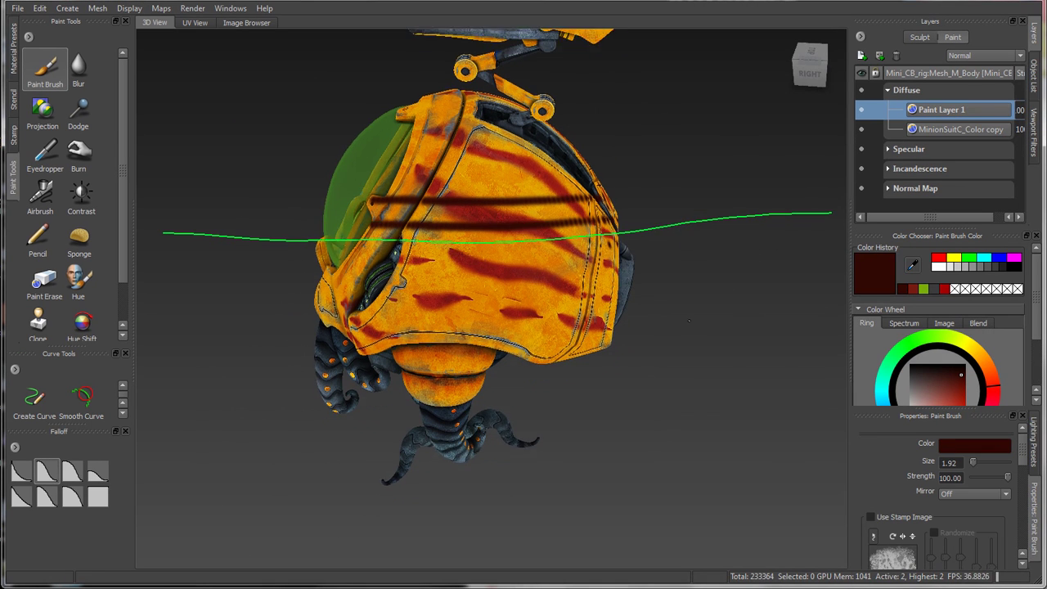
{"action": "right_click", "coordinate": [678, 223]}
{"action": "left_click", "coordinate": [681, 208]}
{"action": "right_click", "coordinate": [694, 238]}
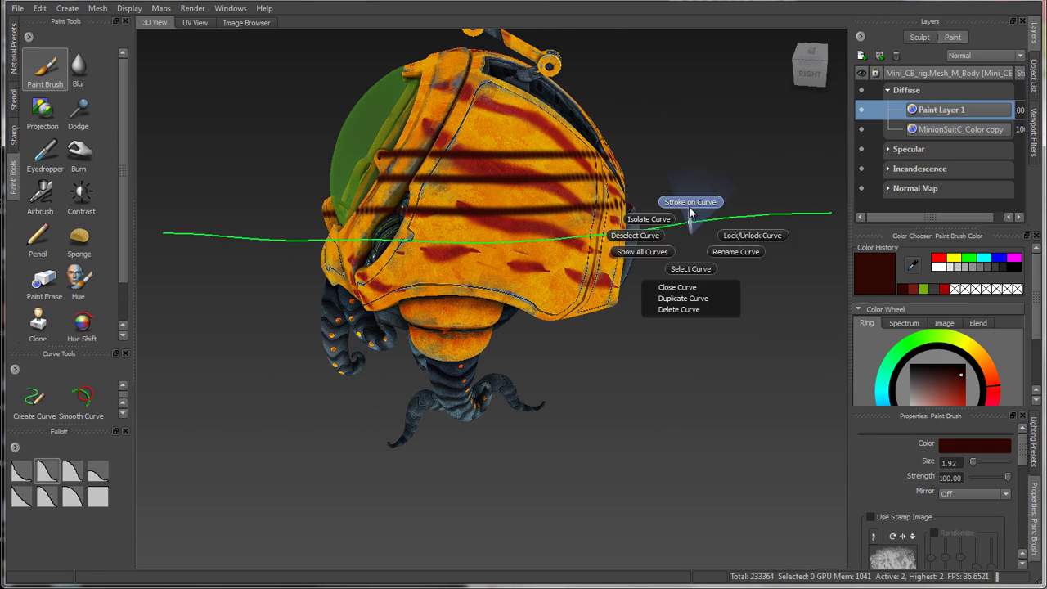
{"action": "left_click", "coordinate": [689, 204]}
{"action": "right_click", "coordinate": [693, 212]}
{"action": "left_click", "coordinate": [689, 175]}
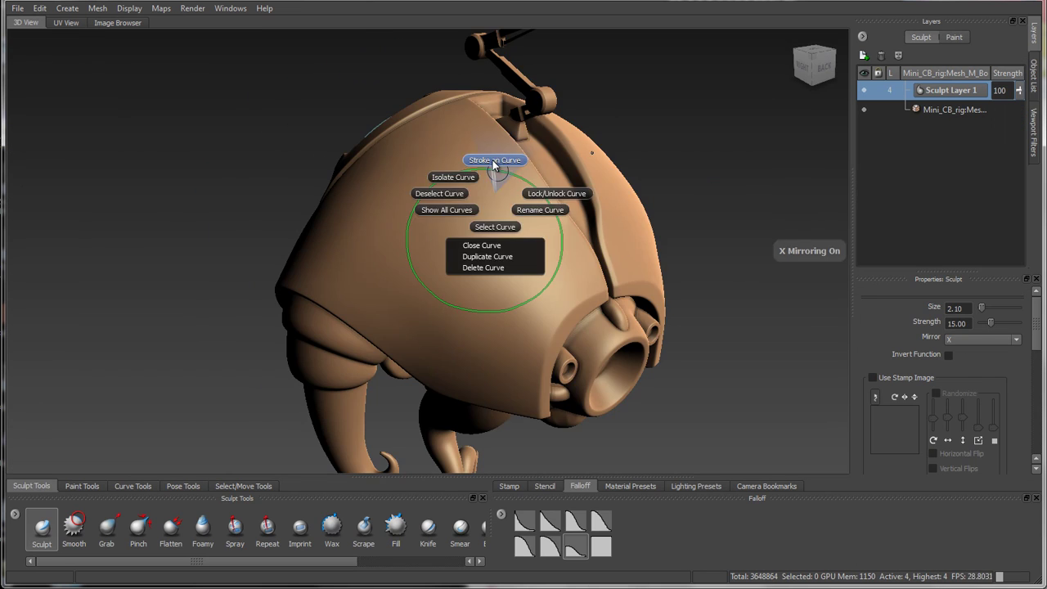
Step: Sculpt a ring of bumps along the circle curve and raise the edge-loop crease value
{"action": "left_click", "coordinate": [467, 161]}
{"action": "left_click_drag", "start_coordinate": [466, 258], "coordinate": [505, 263], "text": "alt"}
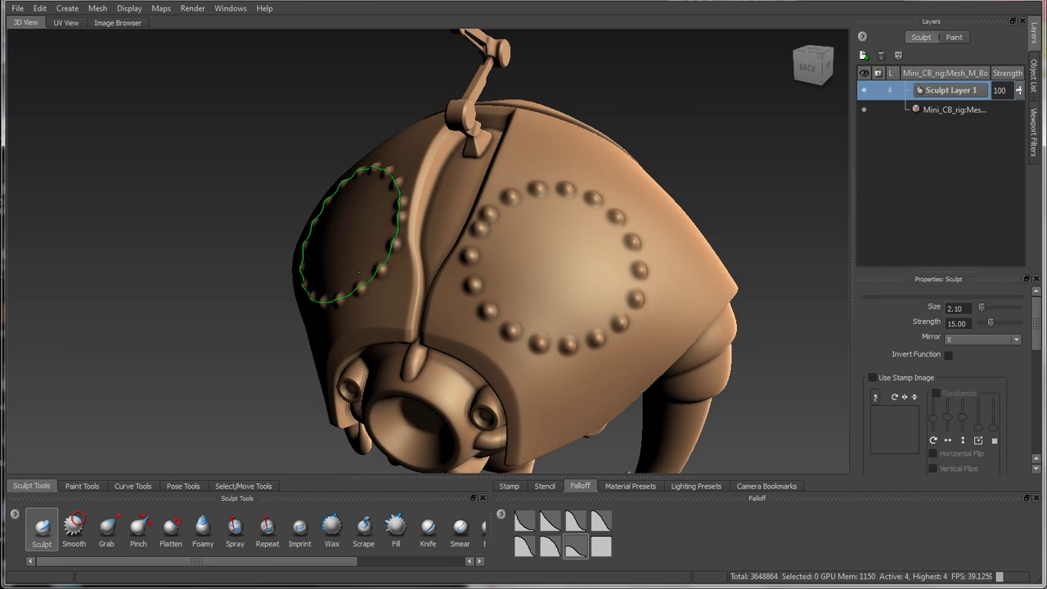
{"action": "right_click", "coordinate": [486, 172]}
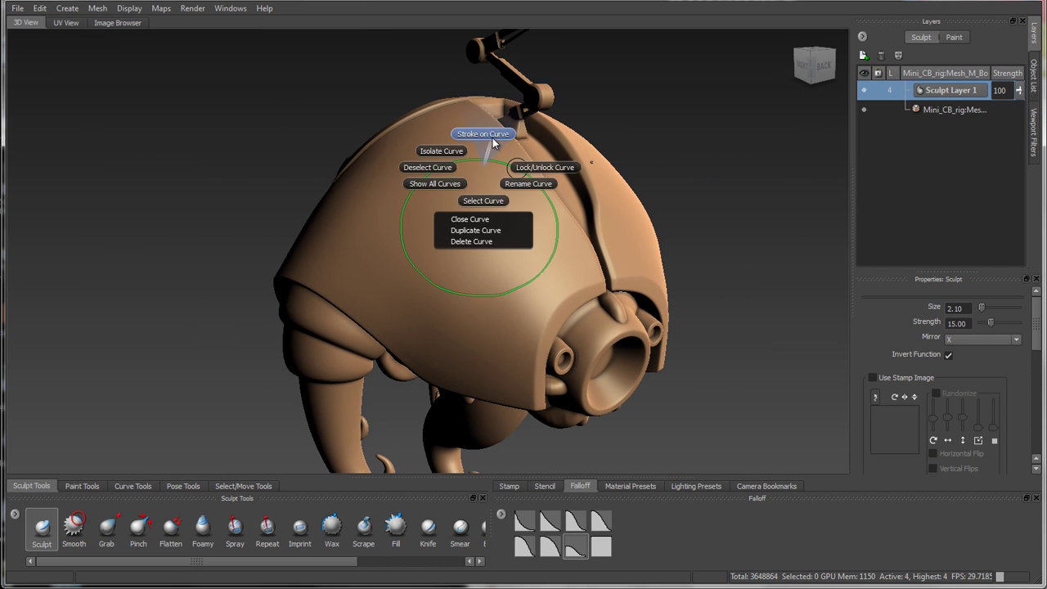
{"action": "left_click", "coordinate": [481, 135]}
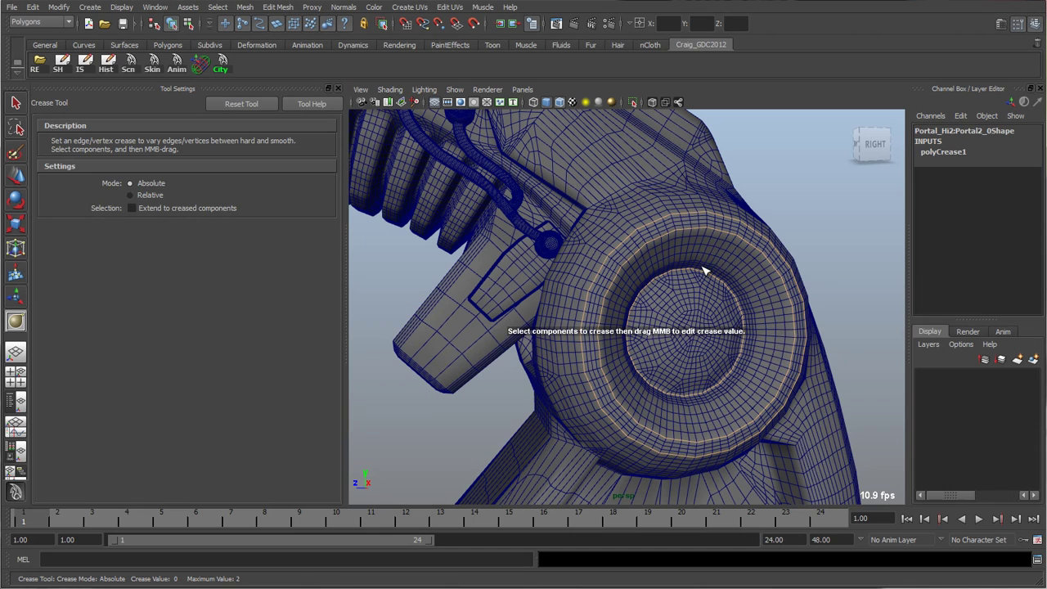
{"action": "middle_click_drag", "start_coordinate": [703, 270], "coordinate": [816, 277]}
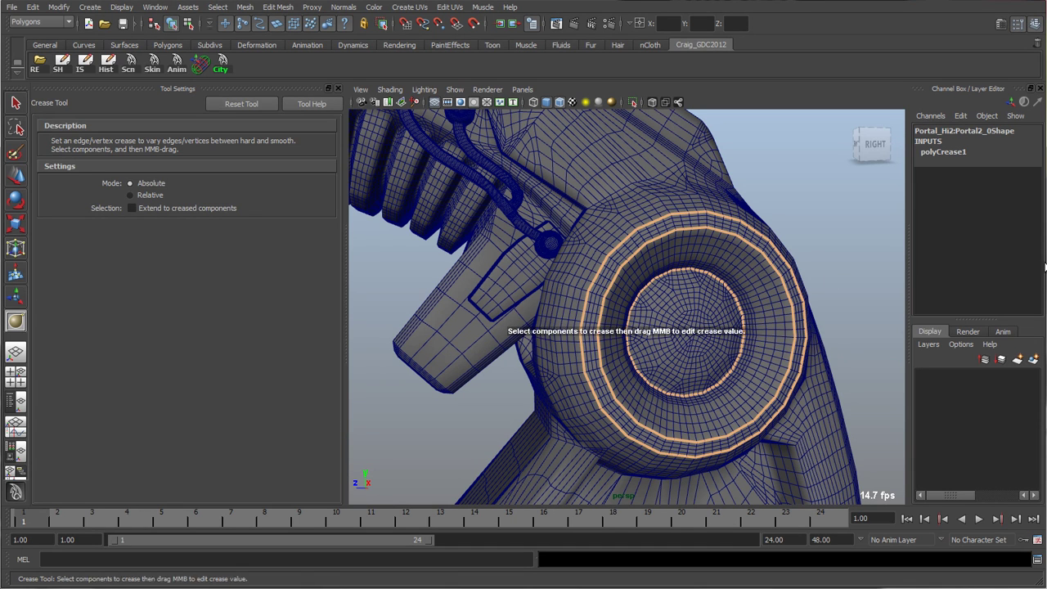
{"action": "key", "text": "q"}
{"action": "left_click", "coordinate": [12, 6]}
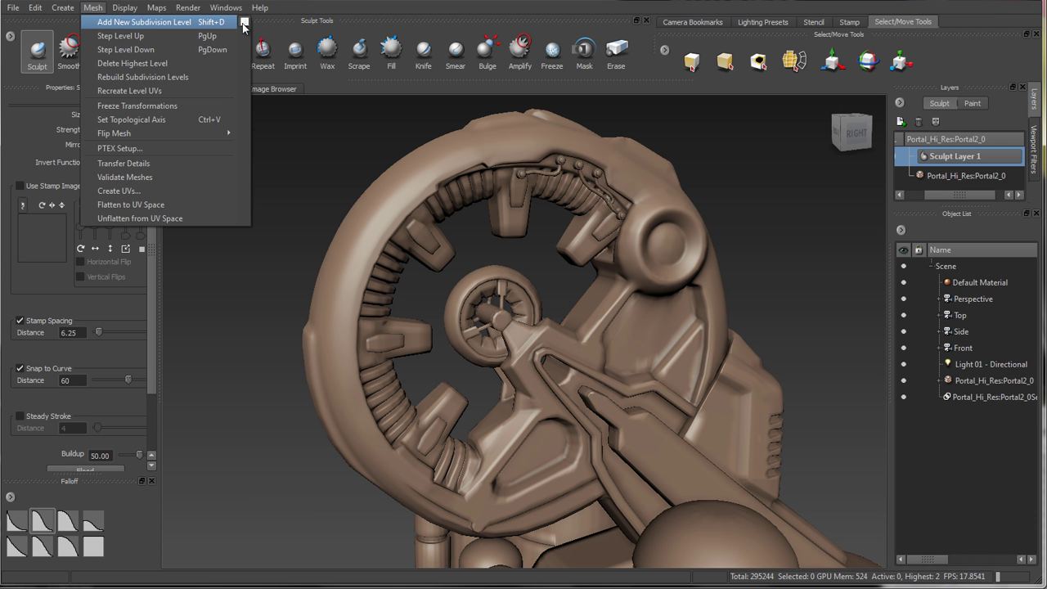
Step: Add a crease-preserving subdivision level, then paint yellow-green glow along the portal's panel ridges
{"action": "left_click", "coordinate": [244, 22]}
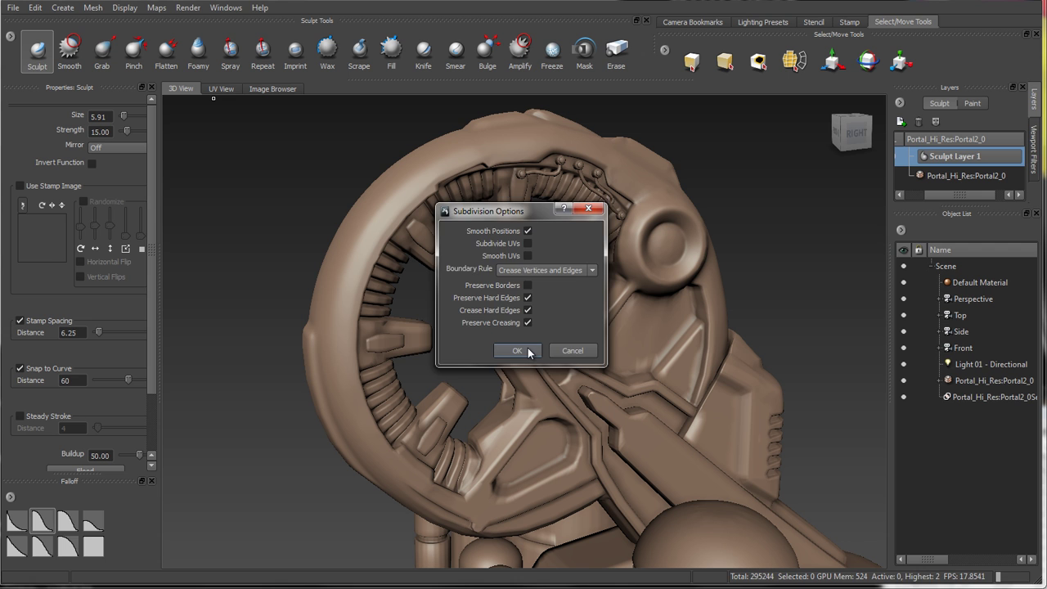
{"action": "left_click", "coordinate": [523, 349]}
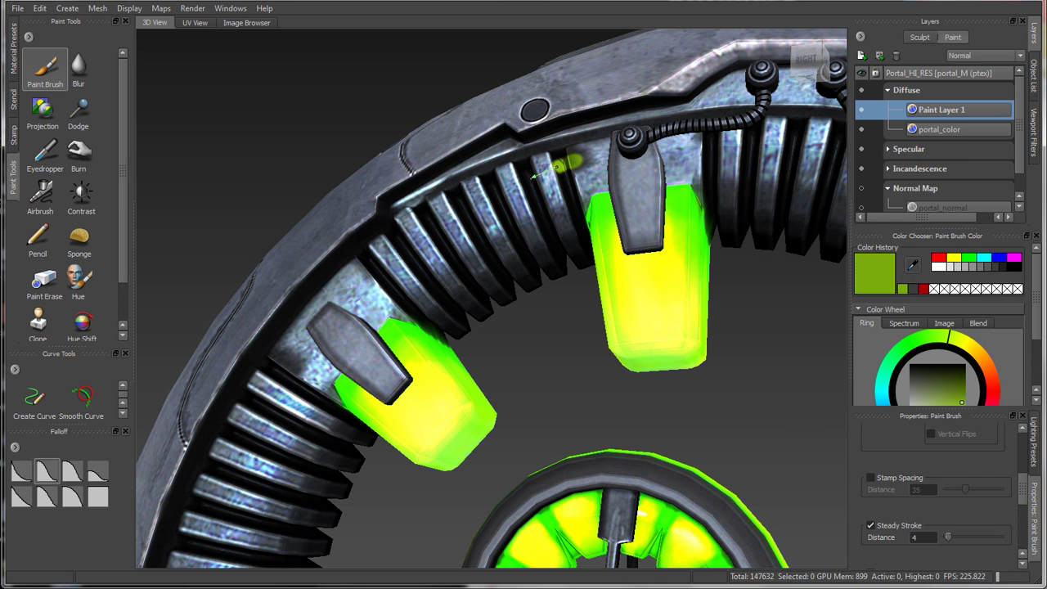
{"action": "mouse_move", "coordinate": [499, 190]}
{"action": "left_mouse_down"}
{"action": "mouse_move", "coordinate": [443, 211]}
{"action": "mouse_move", "coordinate": [401, 250]}
{"action": "left_mouse_up"}
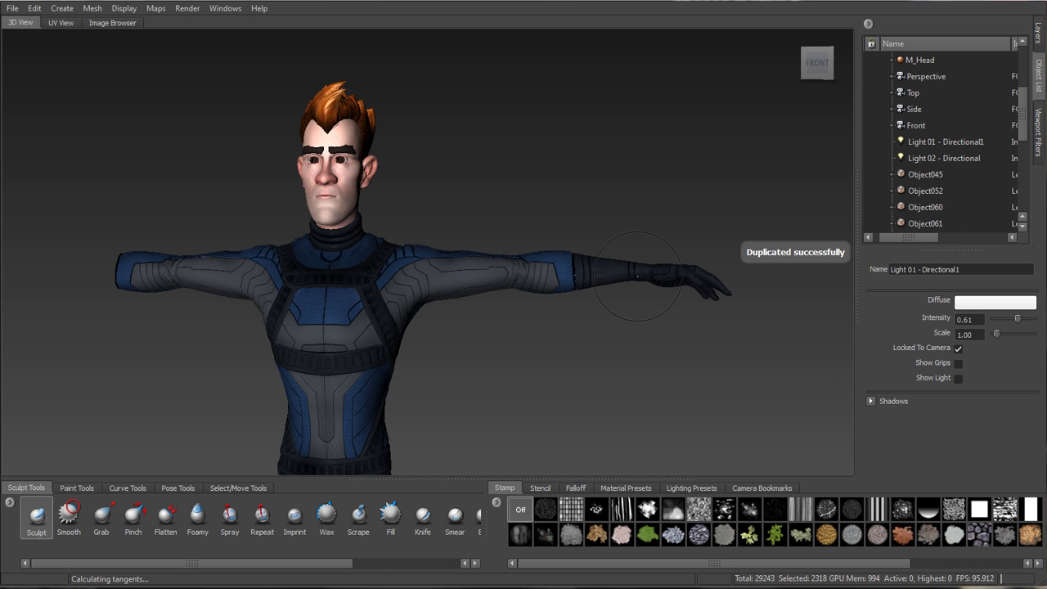
Step: Mirror the duplicated arm to the character's other side
{"action": "right_click", "coordinate": [637, 277]}
{"action": "mouse_move", "coordinate": [637, 383]}
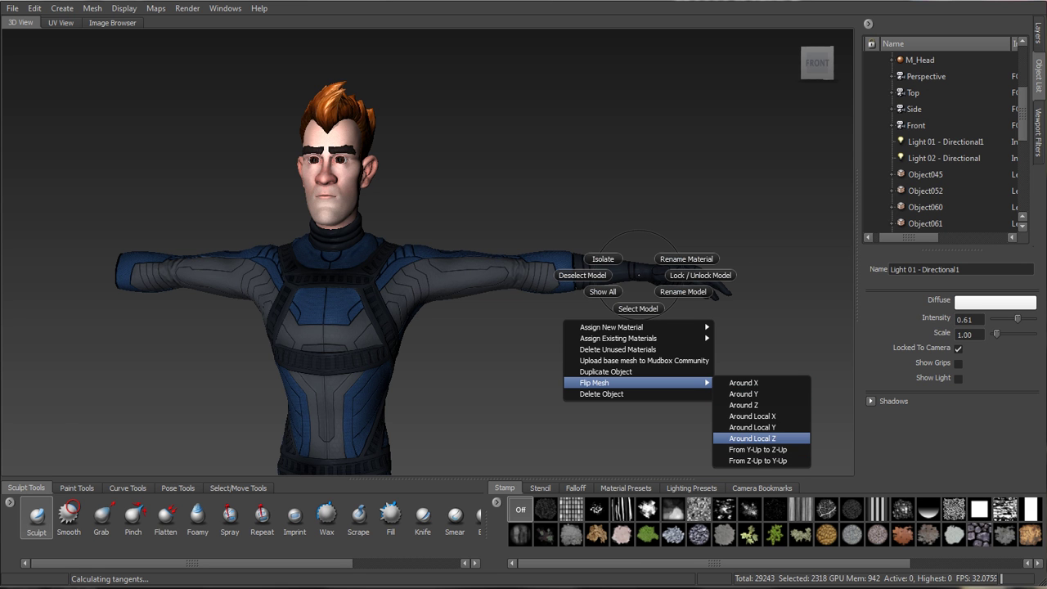
{"action": "left_click", "coordinate": [740, 383]}
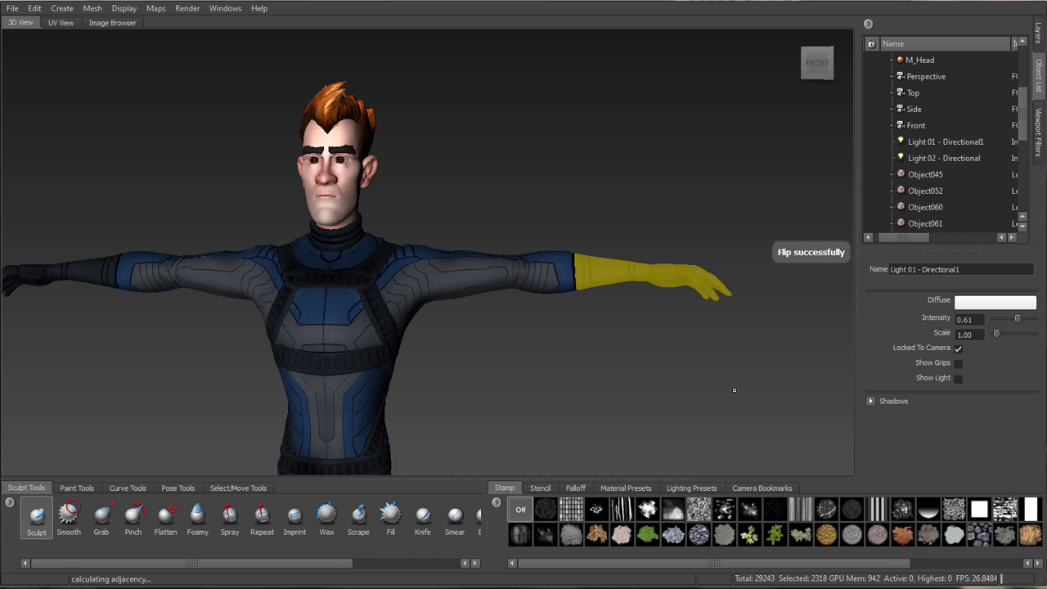
{"action": "right_click_drag", "start_coordinate": [614, 285], "coordinate": [472, 386], "text": "alt"}
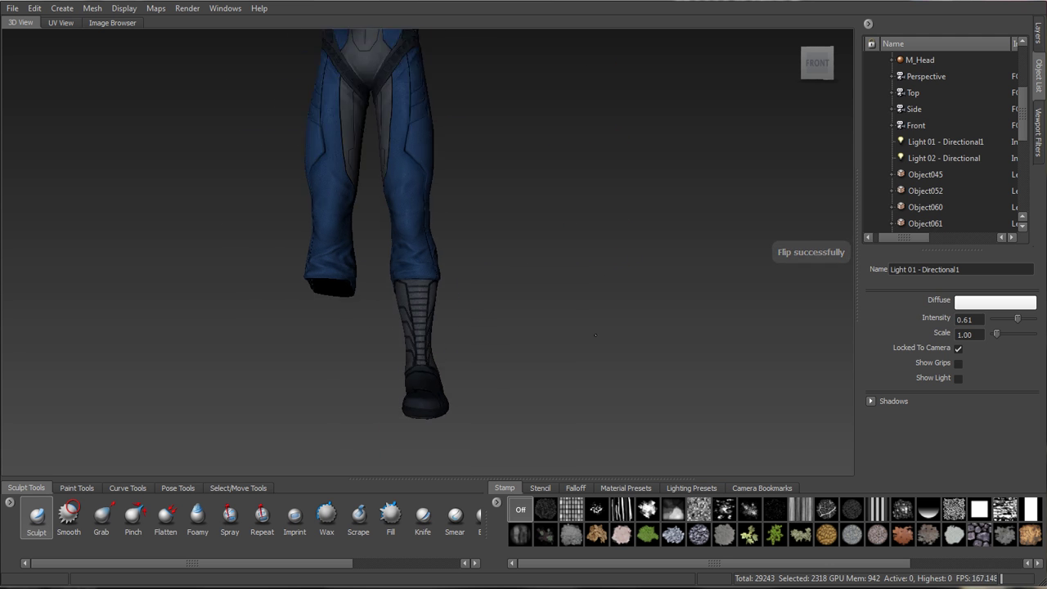
Step: Duplicate the boot, flip the copy onto the other leg, and deselect it
{"action": "right_click", "coordinate": [427, 346]}
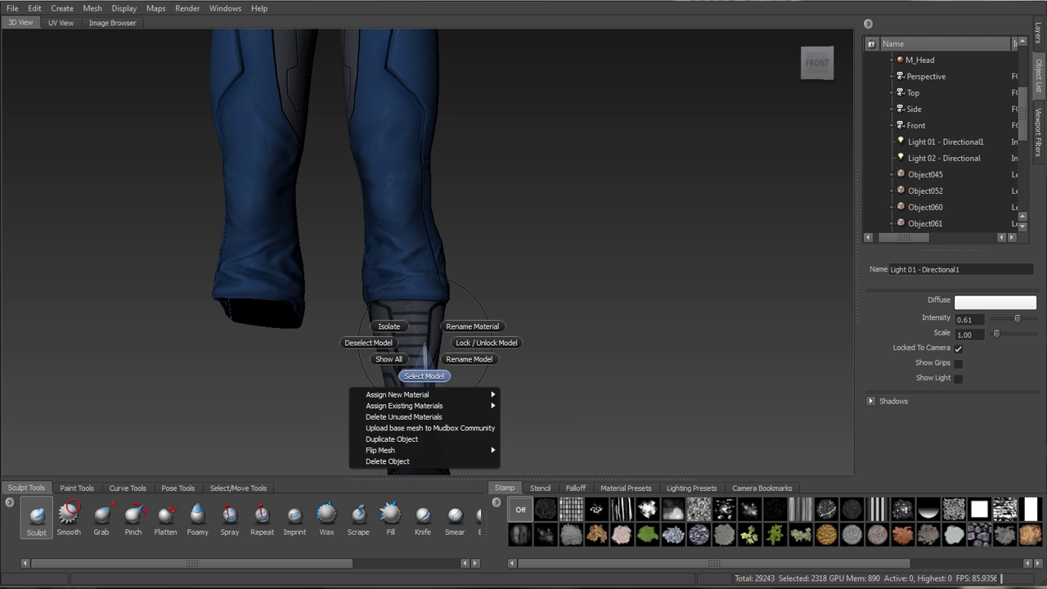
{"action": "left_click", "coordinate": [423, 376]}
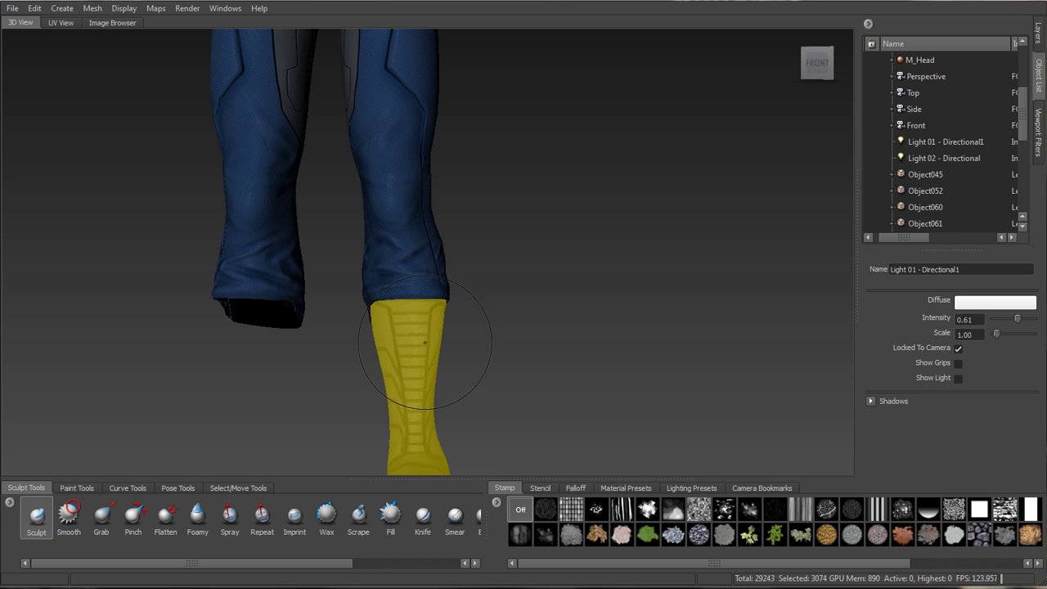
{"action": "right_click", "coordinate": [422, 367]}
{"action": "left_click", "coordinate": [389, 464]}
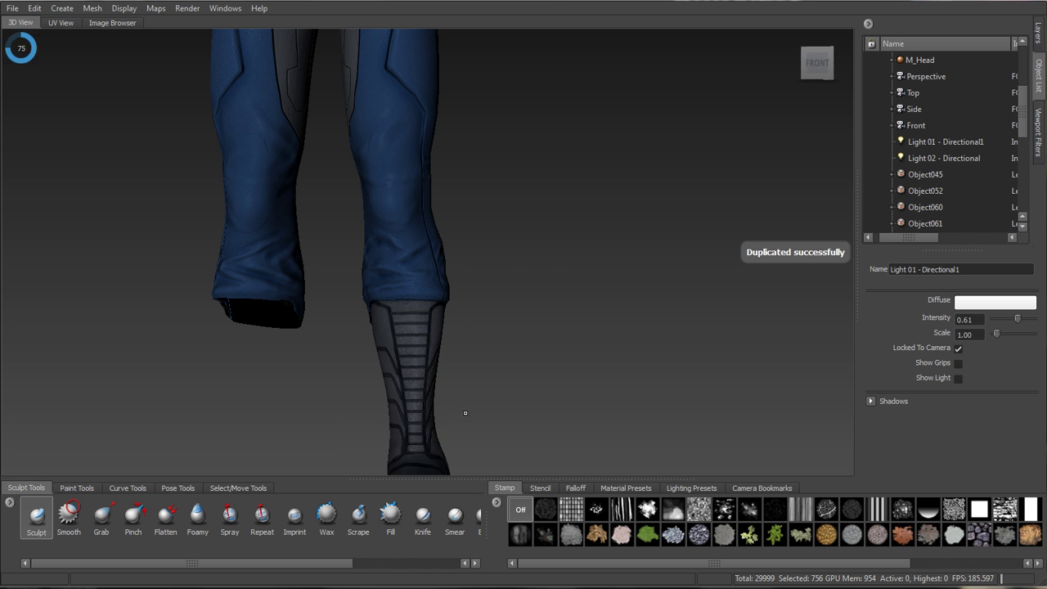
{"action": "middle_click_drag", "start_coordinate": [463, 415], "coordinate": [587, 230], "text": "alt"}
{"action": "right_click", "coordinate": [587, 231]}
{"action": "mouse_move", "coordinate": [538, 338]}
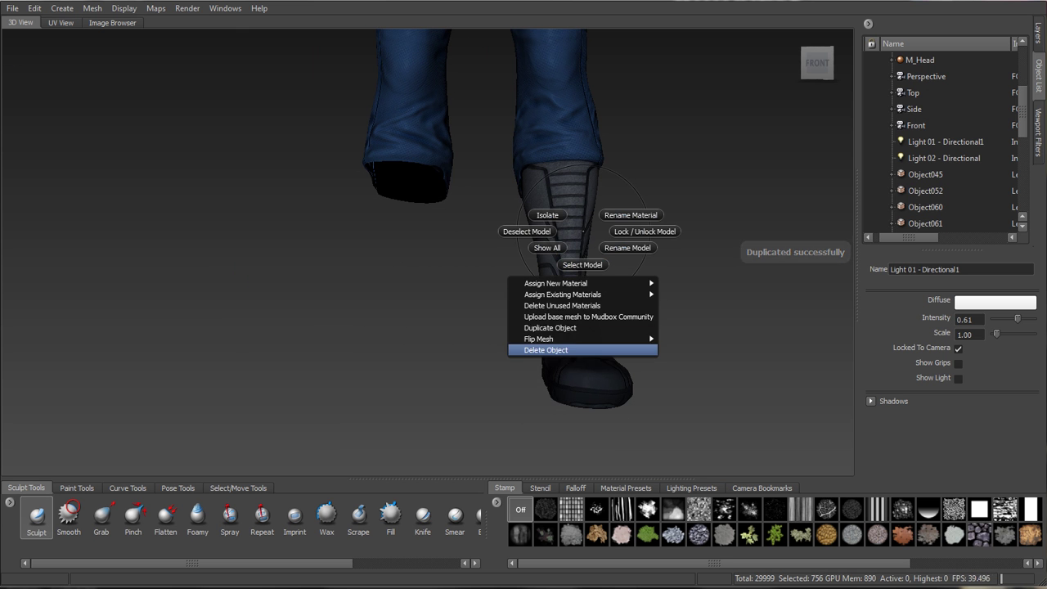
{"action": "left_click", "coordinate": [687, 338]}
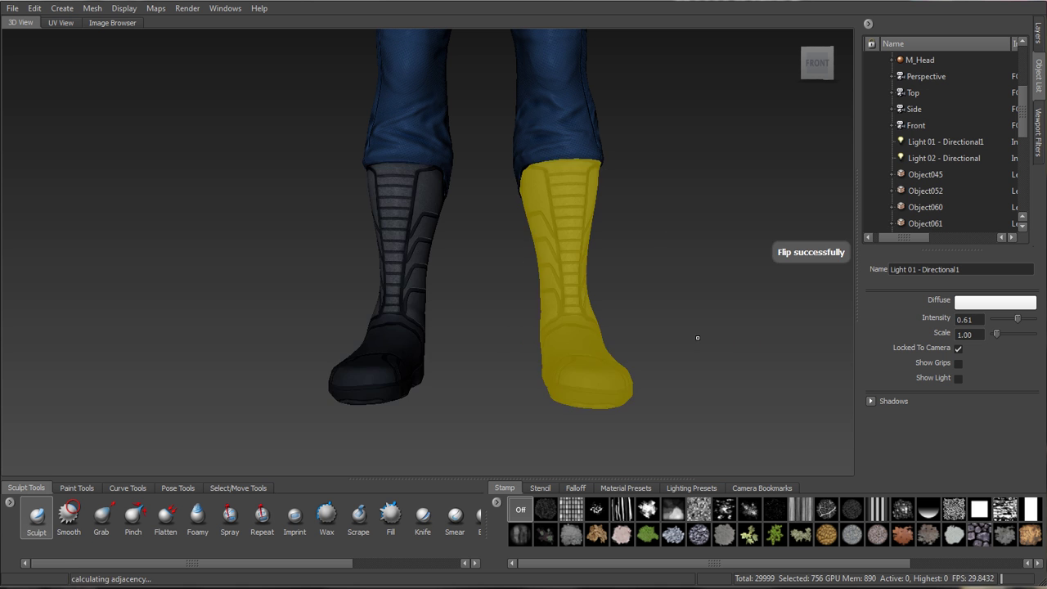
{"action": "right_click", "coordinate": [528, 245]}
{"action": "left_click", "coordinate": [591, 283]}
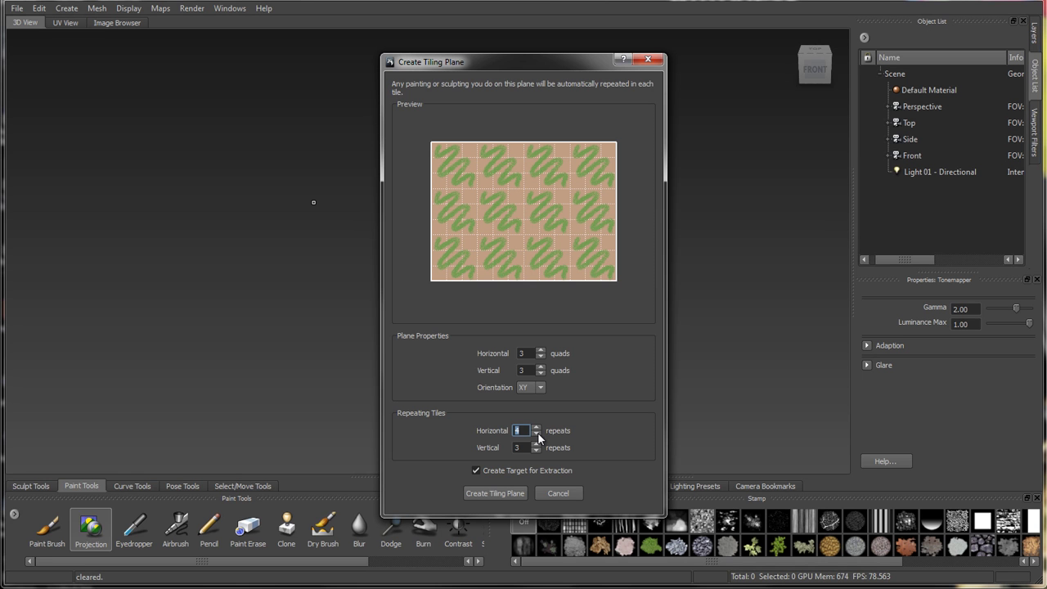
Step: Set horizontal tile repeats to 3 and create the tiling plane
{"action": "left_click", "coordinate": [536, 434]}
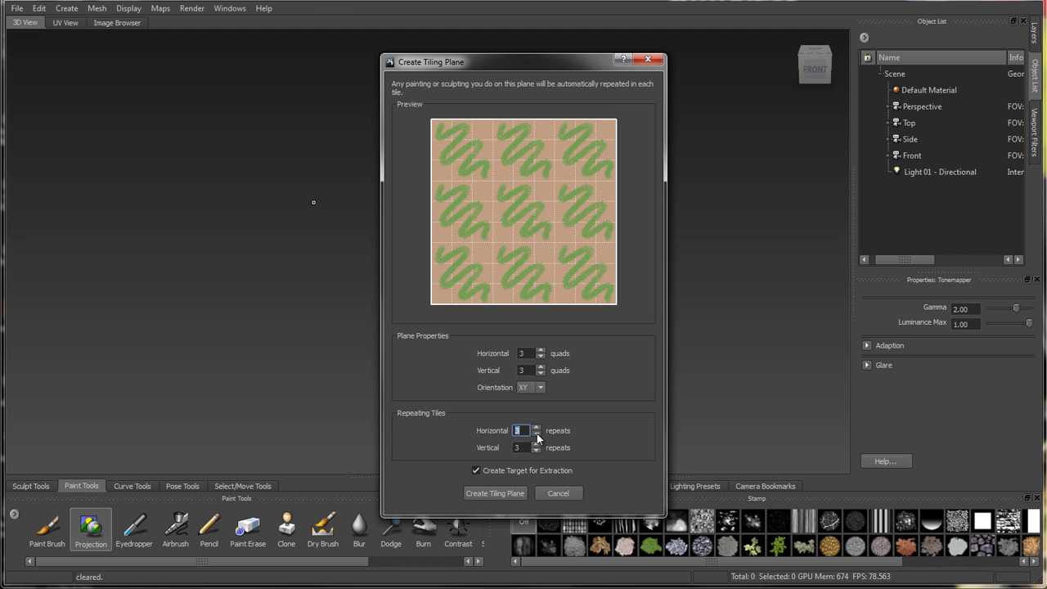
{"action": "left_click", "coordinate": [514, 492]}
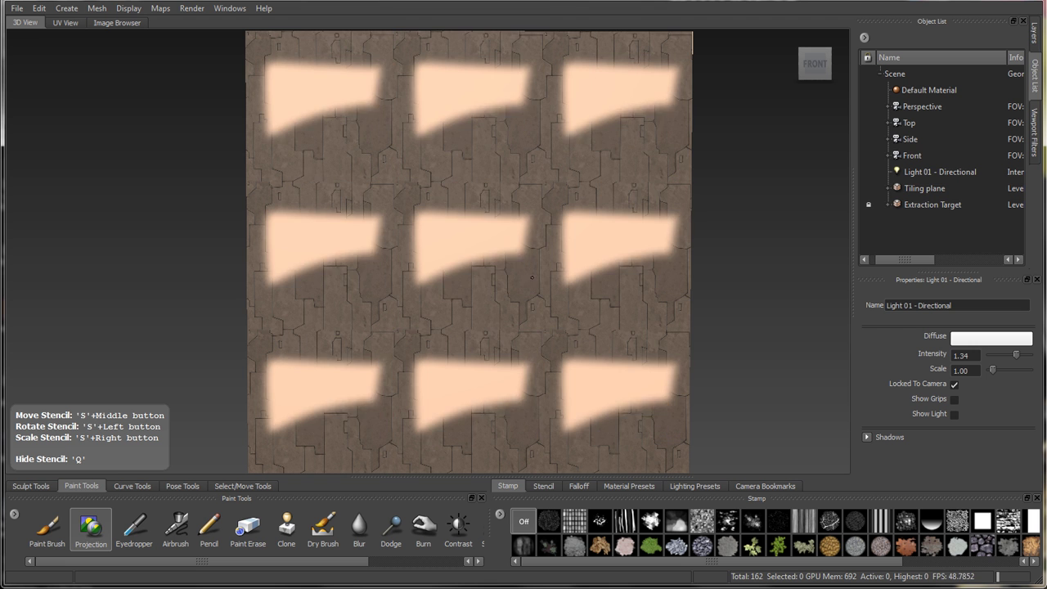
{"action": "key", "text": "q"}
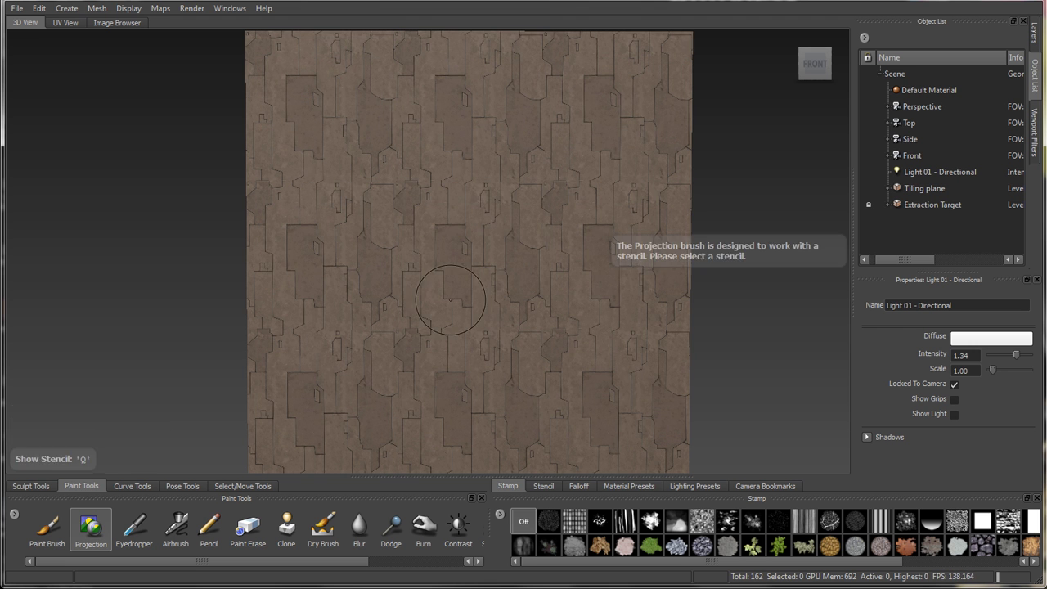
{"action": "left_click_drag", "start_coordinate": [444, 362], "coordinate": [432, 374], "text": "alt"}
{"action": "right_click_drag", "start_coordinate": [432, 374], "coordinate": [660, 321]}
{"action": "left_click_drag", "start_coordinate": [660, 321], "coordinate": [553, 313], "text": "alt"}
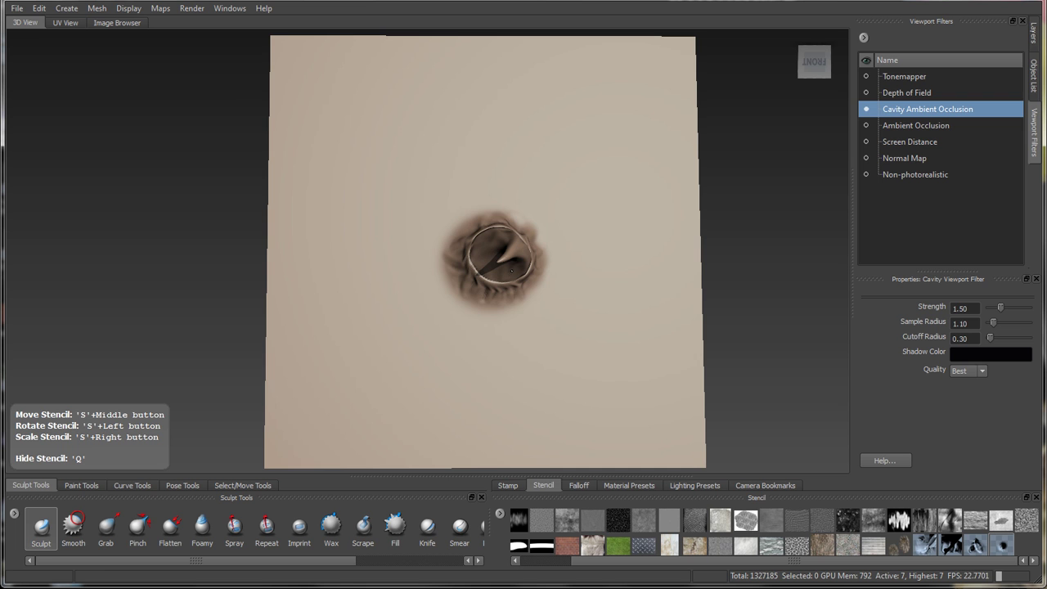
Step: Hide the stencil and orbit around the plane's tiled riveted-panel grid
{"action": "key", "text": "q"}
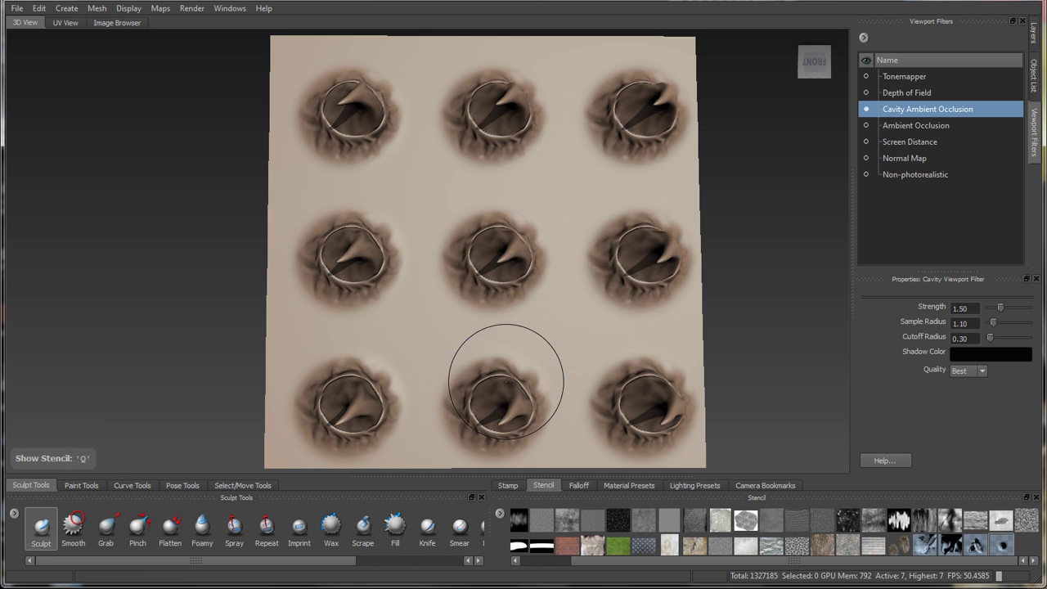
{"action": "left_click_drag", "start_coordinate": [507, 379], "coordinate": [573, 351], "text": "alt"}
{"action": "mouse_move", "coordinate": [484, 350]}
{"action": "left_mouse_down", "text": "alt"}
{"action": "mouse_move", "coordinate": [507, 379]}
{"action": "mouse_move", "coordinate": [466, 344]}
{"action": "left_mouse_up", "text": "alt"}
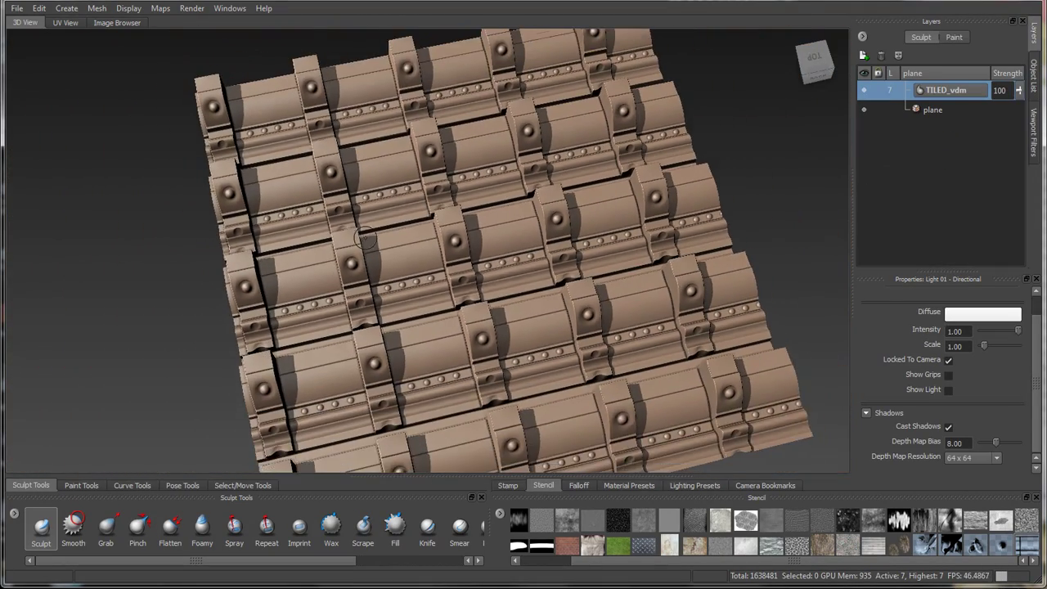
{"action": "mouse_move", "coordinate": [365, 237]}
{"action": "left_mouse_down", "text": "alt"}
{"action": "mouse_move", "coordinate": [346, 243]}
{"action": "mouse_move", "coordinate": [377, 245]}
{"action": "left_mouse_up", "text": "alt"}
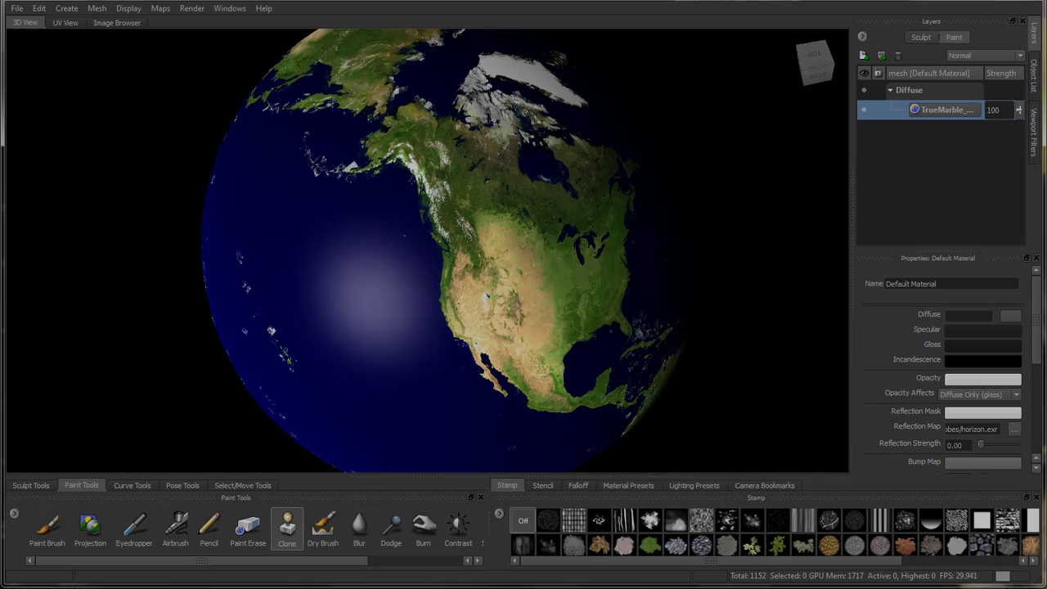
Step: Zoom and turn the painted globe toward the US and Mexico
{"action": "scroll", "coordinate": [588, 259], "scroll_direction": "up", "scroll_amount": 3}
{"action": "scroll", "coordinate": [587, 258], "scroll_direction": "up", "scroll_amount": 3}
{"action": "scroll", "coordinate": [587, 258], "scroll_direction": "up", "scroll_amount": 3}
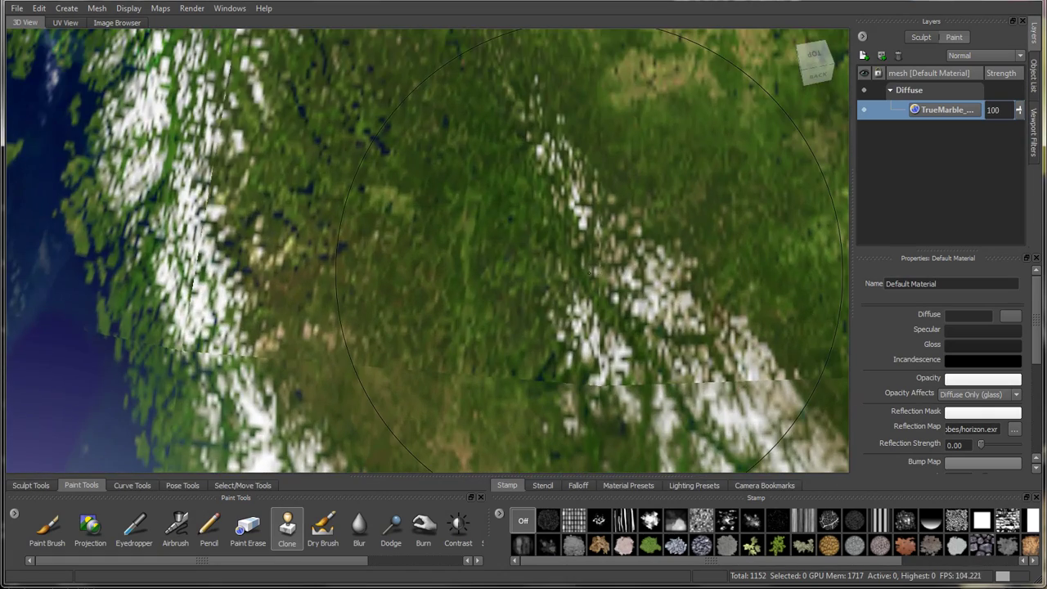
{"action": "scroll", "coordinate": [587, 259], "scroll_direction": "down", "scroll_amount": 3}
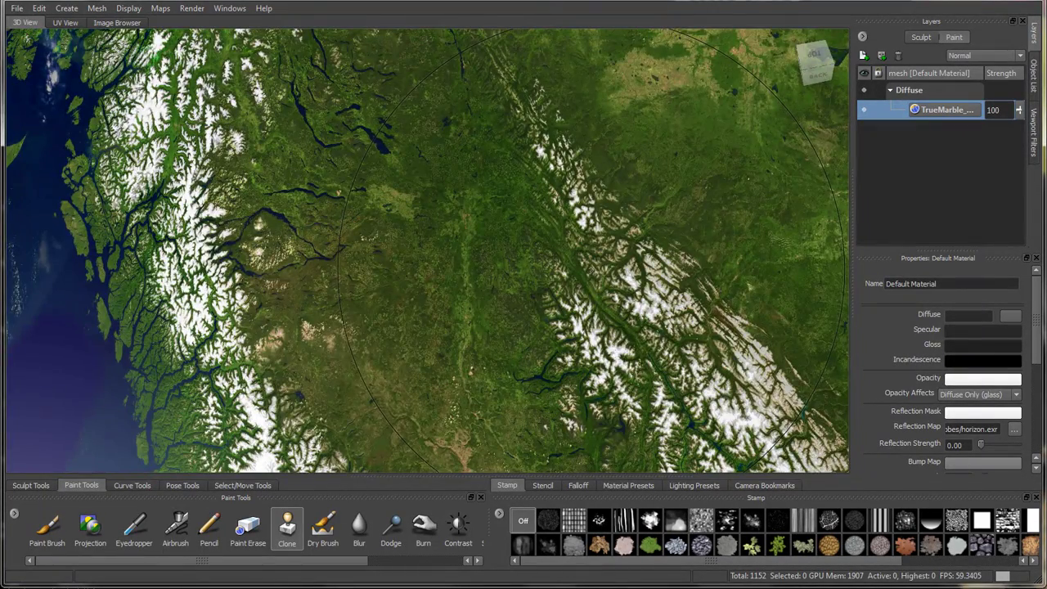
{"action": "mouse_move", "coordinate": [328, 164]}
{"action": "left_mouse_down", "text": "alt"}
{"action": "mouse_move", "coordinate": [220, 62]}
{"action": "mouse_move", "coordinate": [301, 263]}
{"action": "left_mouse_up", "text": "alt"}
{"action": "scroll", "coordinate": [219, 62], "scroll_direction": "down", "scroll_amount": 5}
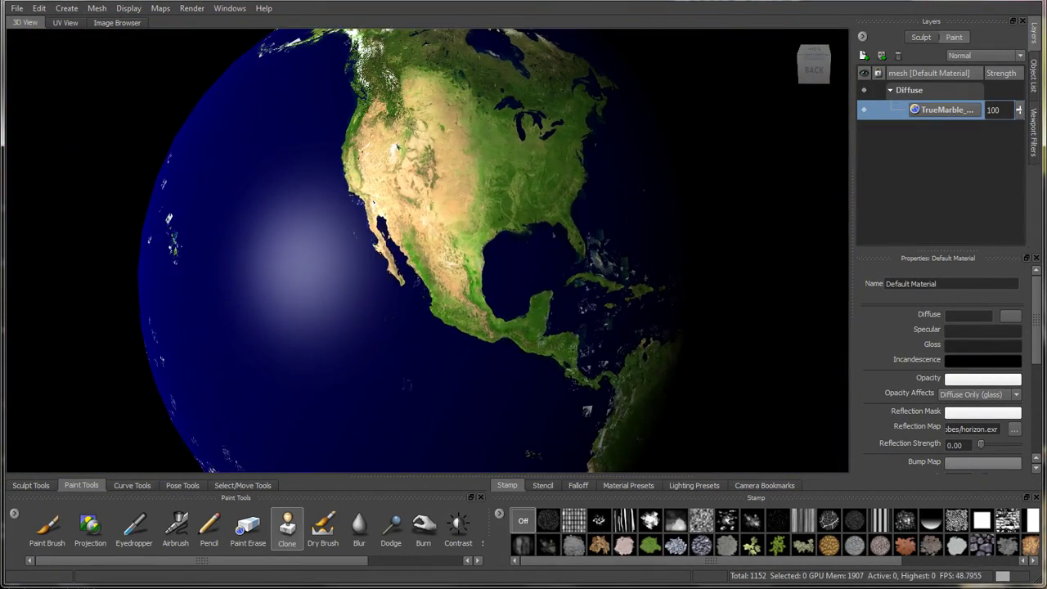
Step: Zoom and rotate the globe to centre the Great Lakes
{"action": "scroll", "coordinate": [353, 274], "scroll_direction": "up", "scroll_amount": 2}
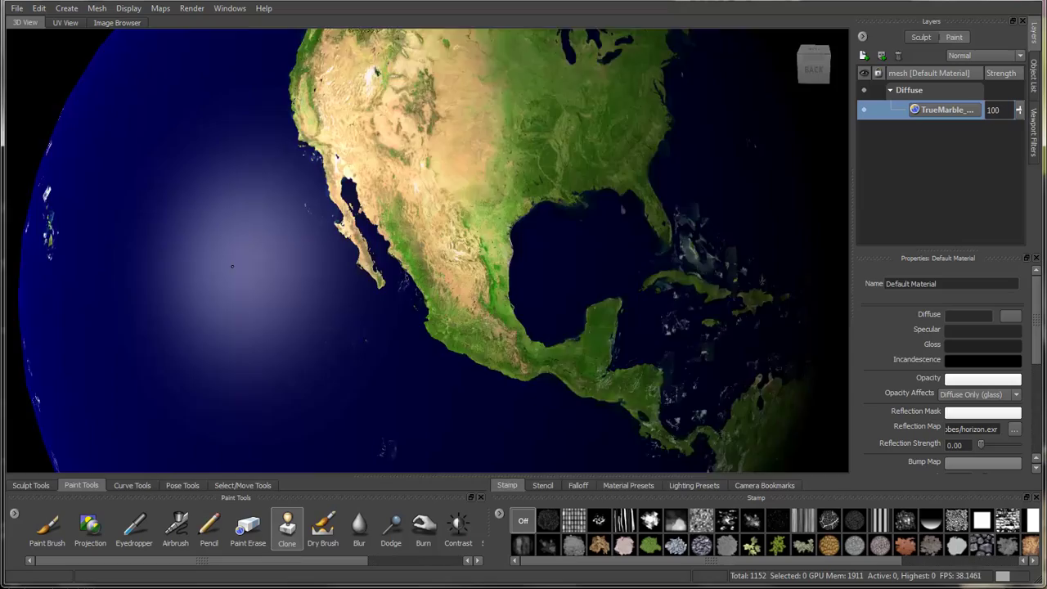
{"action": "scroll", "coordinate": [232, 266], "scroll_direction": "up", "scroll_amount": 3}
{"action": "scroll", "coordinate": [488, 286], "scroll_direction": "up", "scroll_amount": 3}
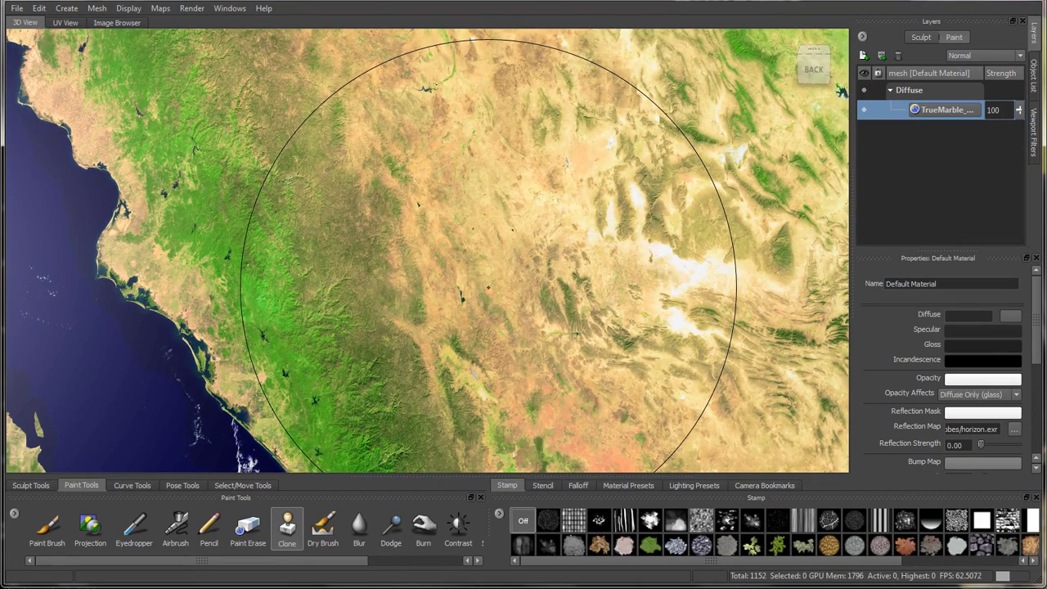
{"action": "scroll", "coordinate": [489, 287], "scroll_direction": "down", "scroll_amount": 2}
{"action": "scroll", "coordinate": [489, 286], "scroll_direction": "down", "scroll_amount": 3}
{"action": "scroll", "coordinate": [420, 243], "scroll_direction": "down", "scroll_amount": 2}
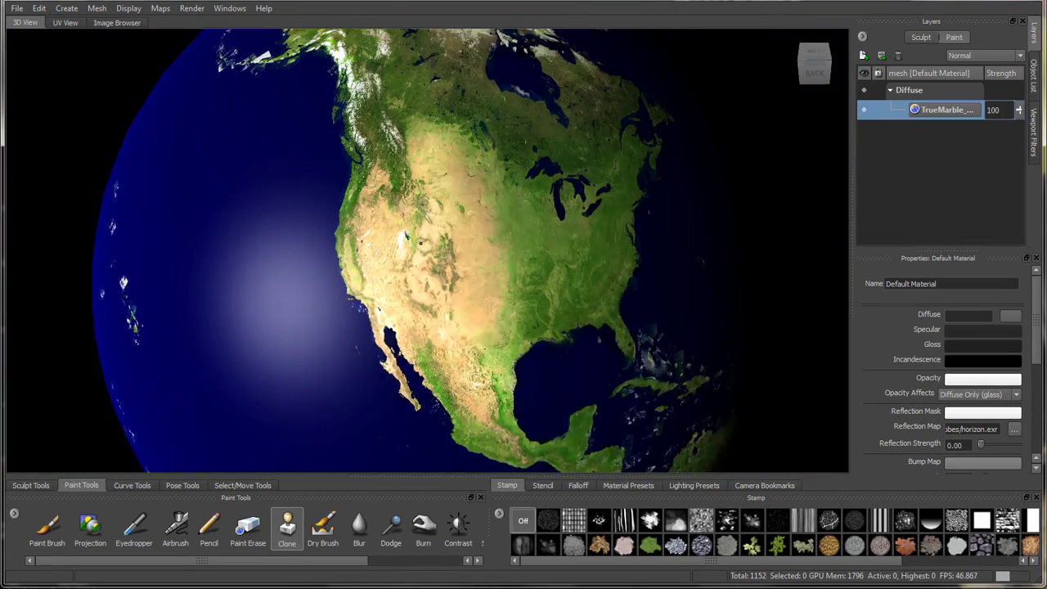
{"action": "left_click_drag", "start_coordinate": [420, 243], "coordinate": [589, 296], "text": "alt"}
{"action": "scroll", "coordinate": [589, 295], "scroll_direction": "up", "scroll_amount": 3}
{"action": "scroll", "coordinate": [589, 295], "scroll_direction": "up", "scroll_amount": 2}
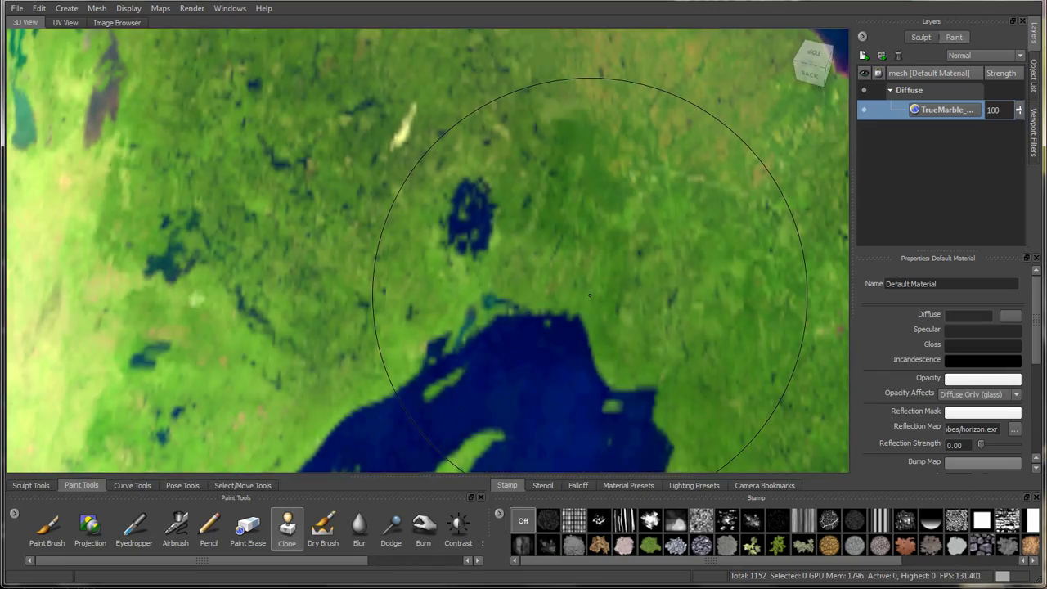
{"action": "scroll", "coordinate": [589, 296], "scroll_direction": "down", "scroll_amount": 3}
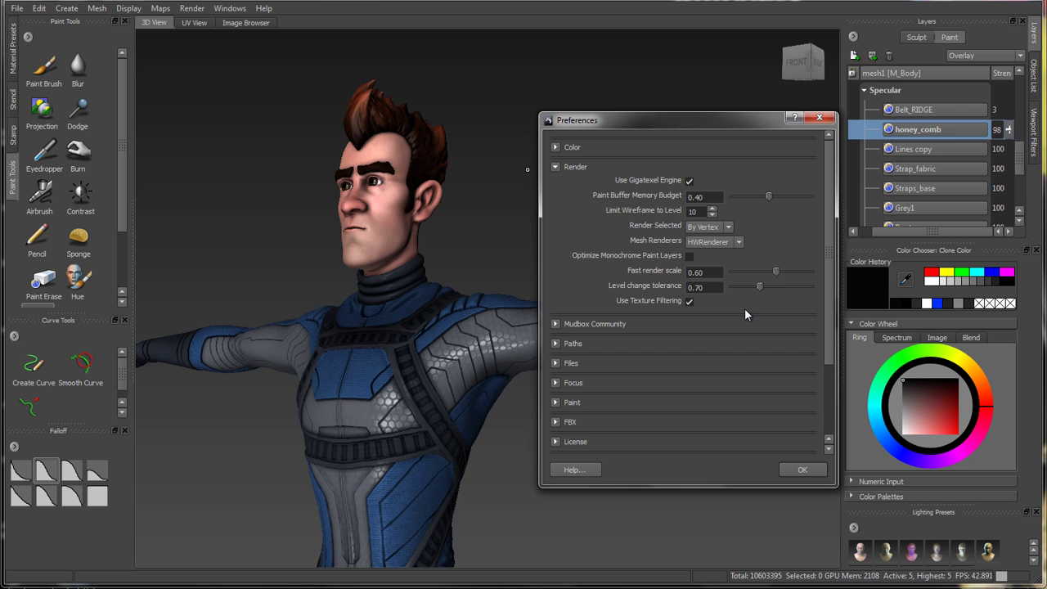
Step: Close Preferences with Gigatexel on and select the honey_comb layer in the Specular group
{"action": "left_click", "coordinate": [805, 467]}
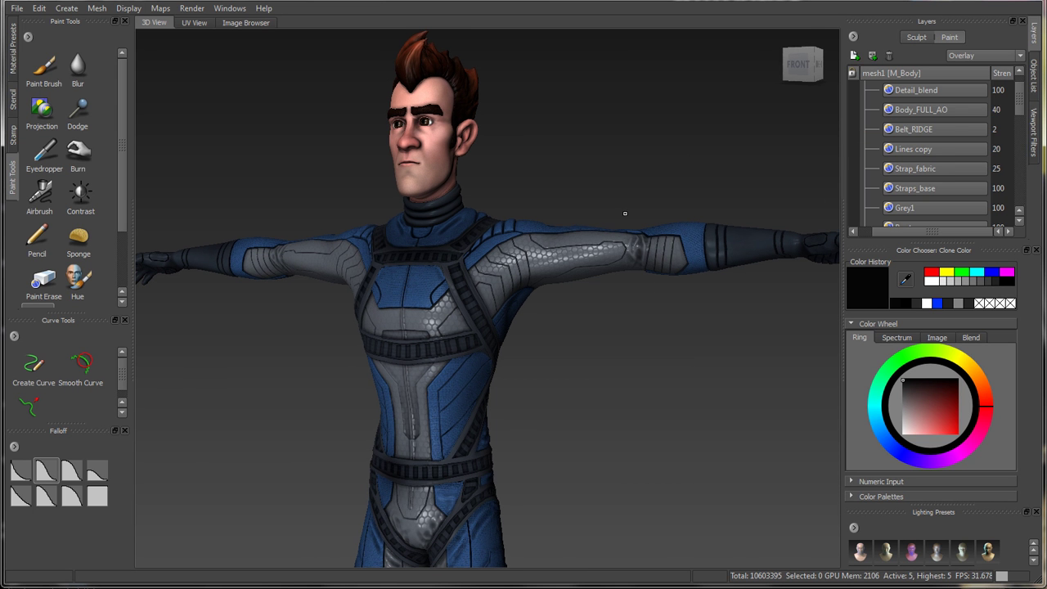
{"action": "left_click_drag", "start_coordinate": [1023, 100], "coordinate": [1021, 152]}
{"action": "left_click", "coordinate": [1007, 169]}
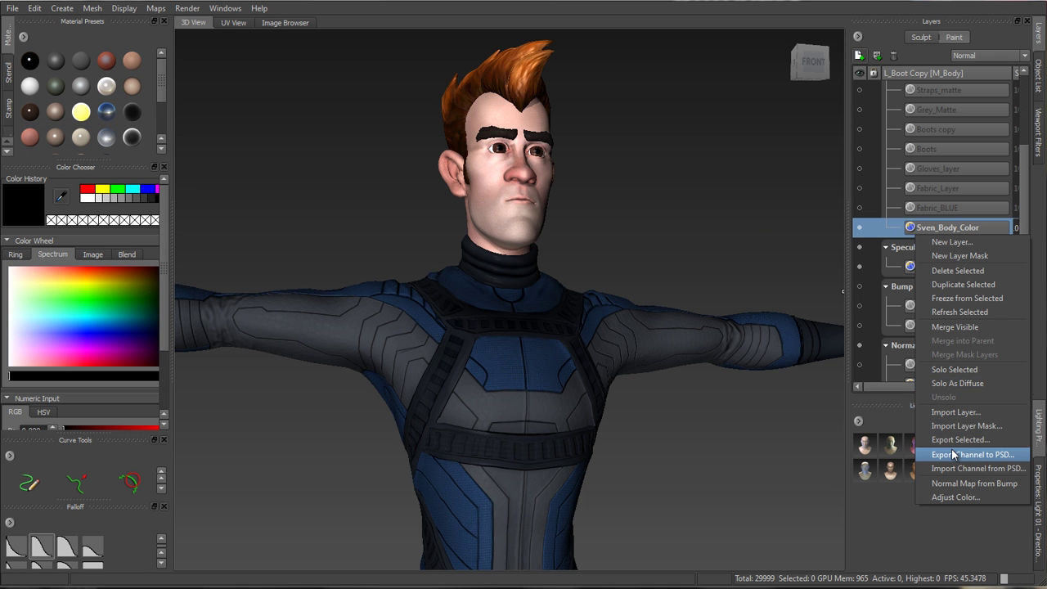
Step: Export the Sven_Body_Color channel to a PSD file
{"action": "left_click", "coordinate": [953, 455]}
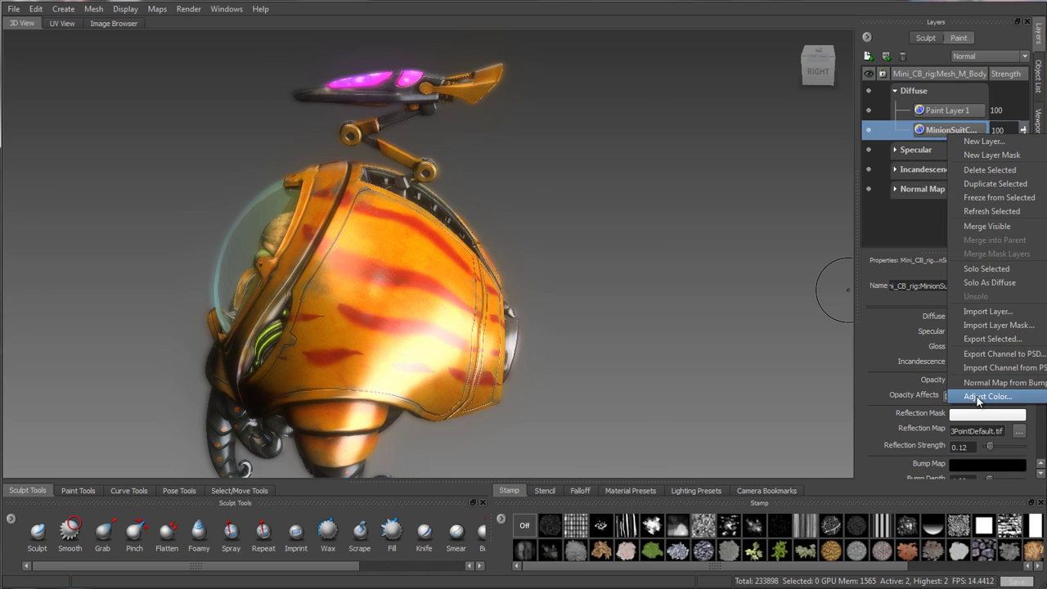
Step: Open Adjust Color on the suit's diffuse layer and preview the Inverse and Black and White presets
{"action": "left_click", "coordinate": [961, 399]}
{"action": "left_click_drag", "start_coordinate": [681, 80], "coordinate": [707, 65]}
{"action": "left_click", "coordinate": [731, 91]}
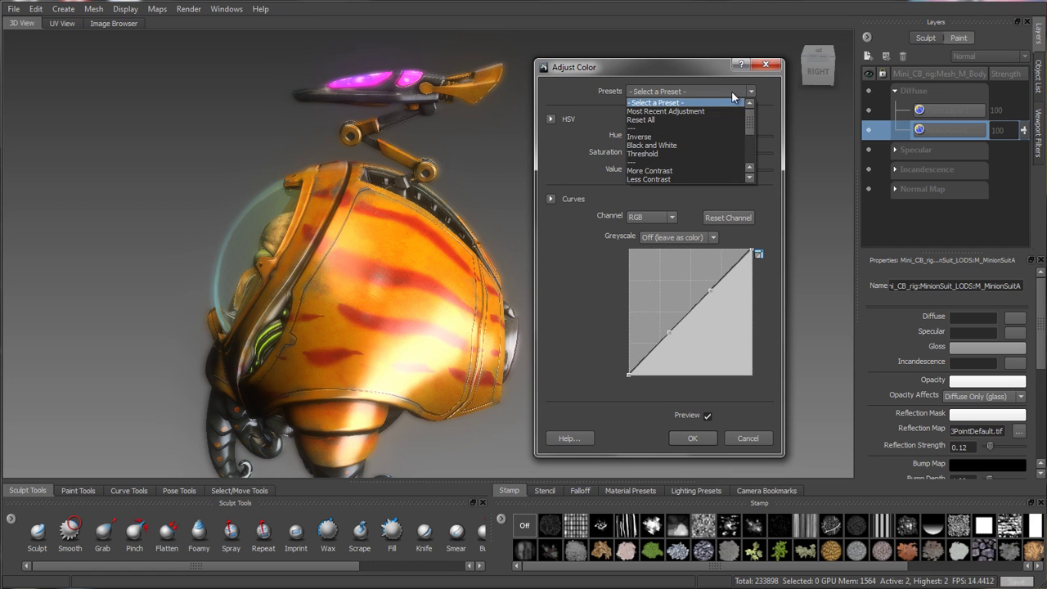
{"action": "left_click", "coordinate": [717, 135]}
{"action": "left_click", "coordinate": [699, 90]}
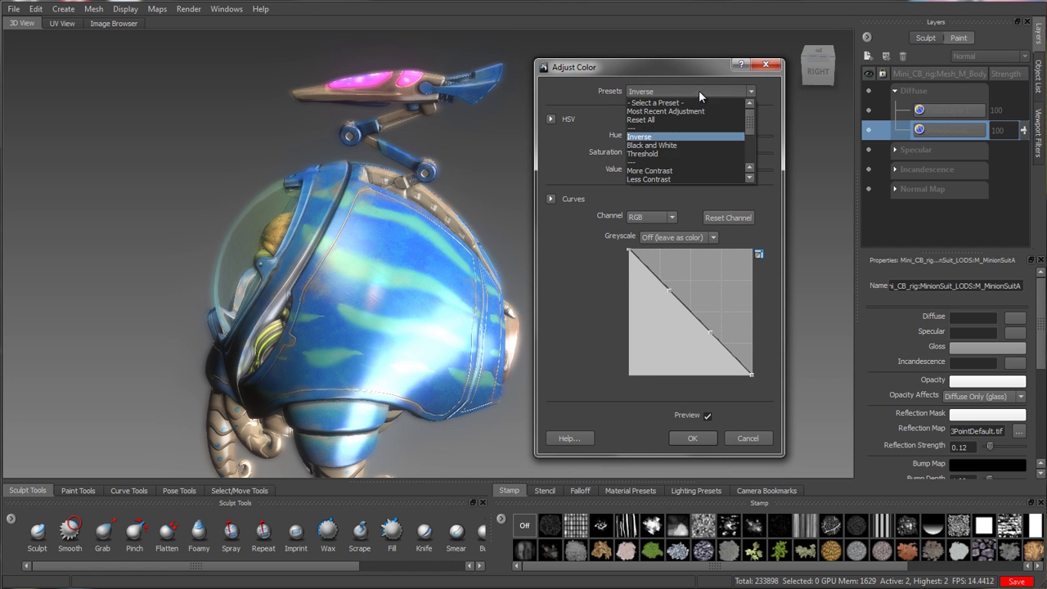
{"action": "left_click", "coordinate": [695, 109]}
Step: Preview the Threshold, Darker Highlights and Gamma 2.2 presets, then raise saturation to 70
{"action": "left_click", "coordinate": [680, 154]}
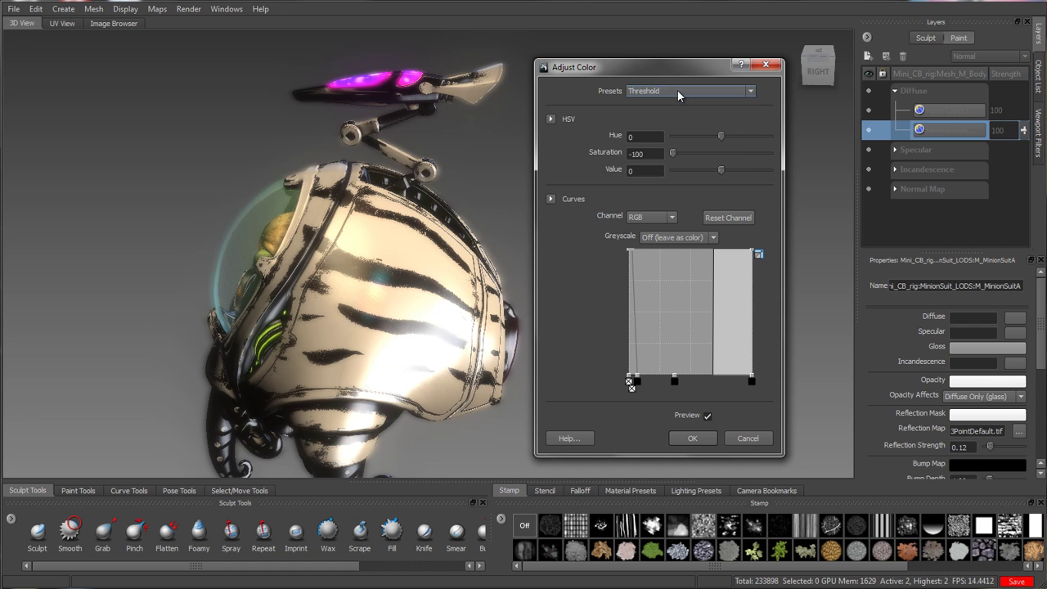
{"action": "left_click", "coordinate": [677, 90]}
{"action": "left_click", "coordinate": [671, 154]}
{"action": "left_click", "coordinate": [705, 162]}
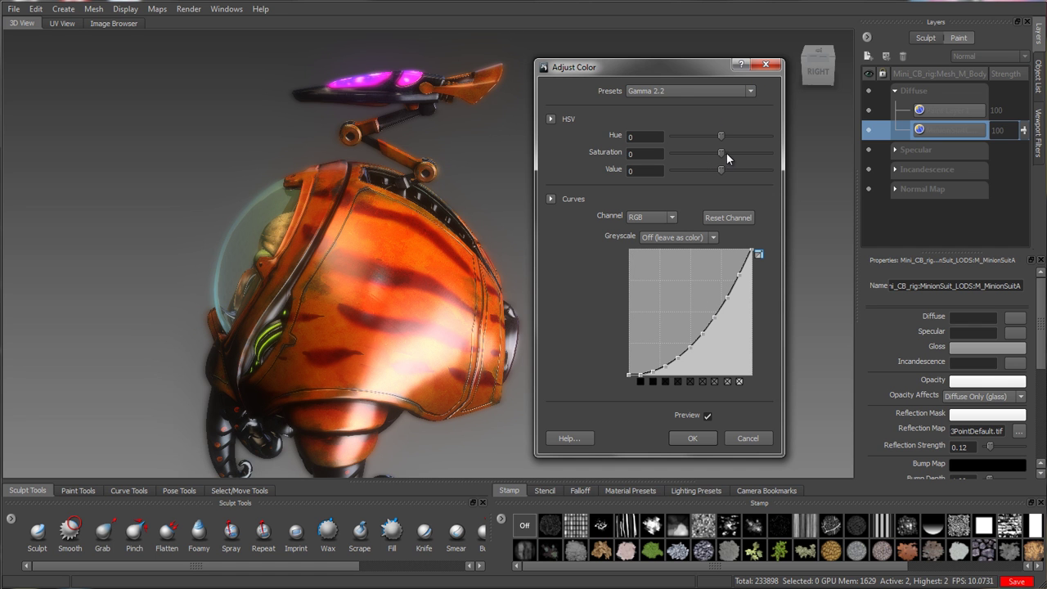
{"action": "mouse_move", "coordinate": [723, 152]}
{"action": "left_mouse_down"}
{"action": "mouse_move", "coordinate": [756, 154]}
{"action": "mouse_move", "coordinate": [710, 136]}
{"action": "mouse_move", "coordinate": [684, 141]}
{"action": "mouse_move", "coordinate": [746, 172]}
{"action": "mouse_move", "coordinate": [714, 170]}
{"action": "mouse_move", "coordinate": [742, 172]}
{"action": "left_mouse_up"}
Step: Bend the RGB curve into an S-shape and convert the Lines_matte bump into a normal map
{"action": "mouse_move", "coordinate": [716, 303]}
{"action": "left_mouse_down"}
{"action": "mouse_move", "coordinate": [720, 322]}
{"action": "mouse_move", "coordinate": [679, 350]}
{"action": "left_mouse_up"}
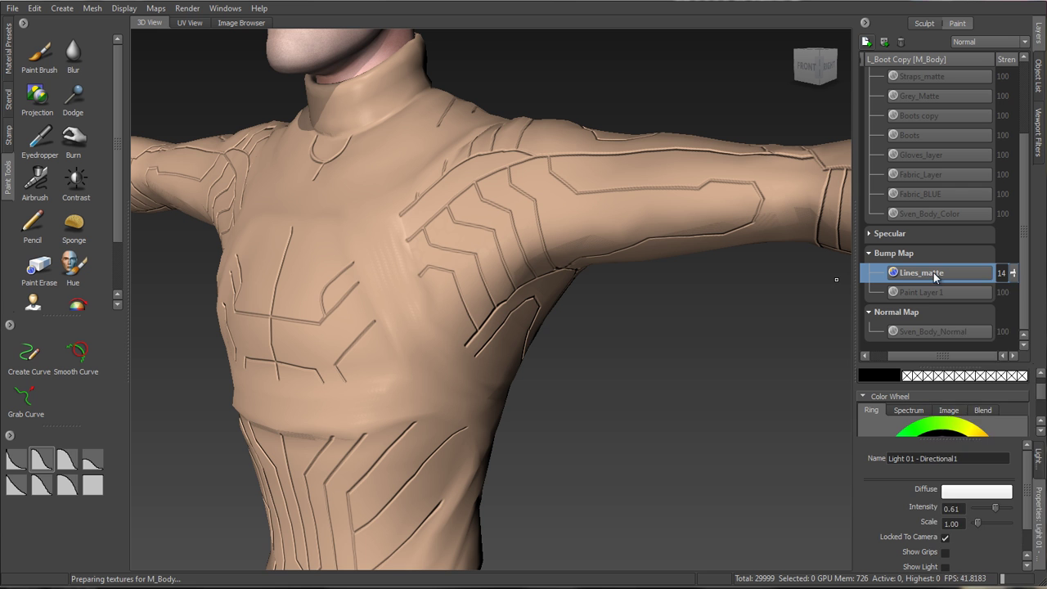
{"action": "right_click", "coordinate": [924, 273]}
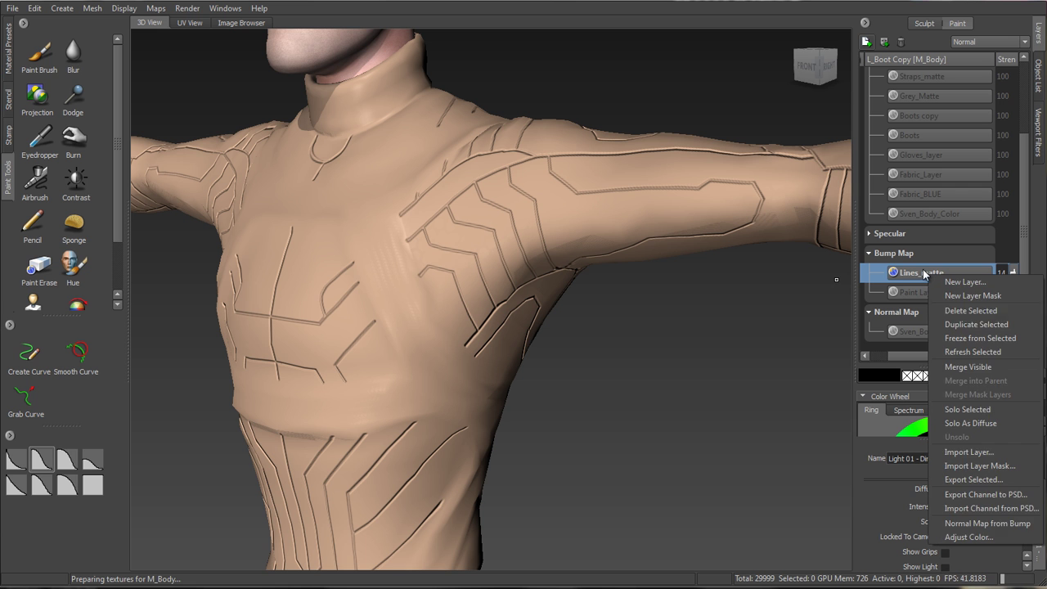
{"action": "left_click", "coordinate": [963, 523]}
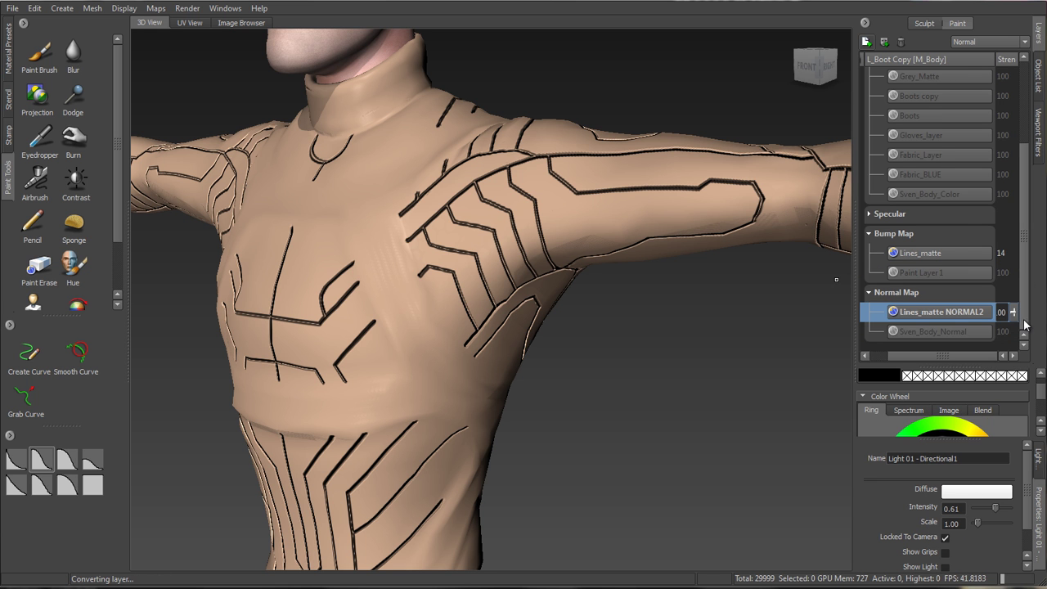
Step: Adjust the Lines_matte NORMAL2 layer's strength and turn its visibility on
{"action": "mouse_move", "coordinate": [923, 357]}
{"action": "left_mouse_down"}
{"action": "mouse_move", "coordinate": [895, 362]}
{"action": "mouse_move", "coordinate": [937, 362]}
{"action": "left_mouse_up"}
{"action": "left_click", "coordinate": [1002, 312]}
{"action": "left_click_drag", "start_coordinate": [1012, 315], "coordinate": [1020, 359]}
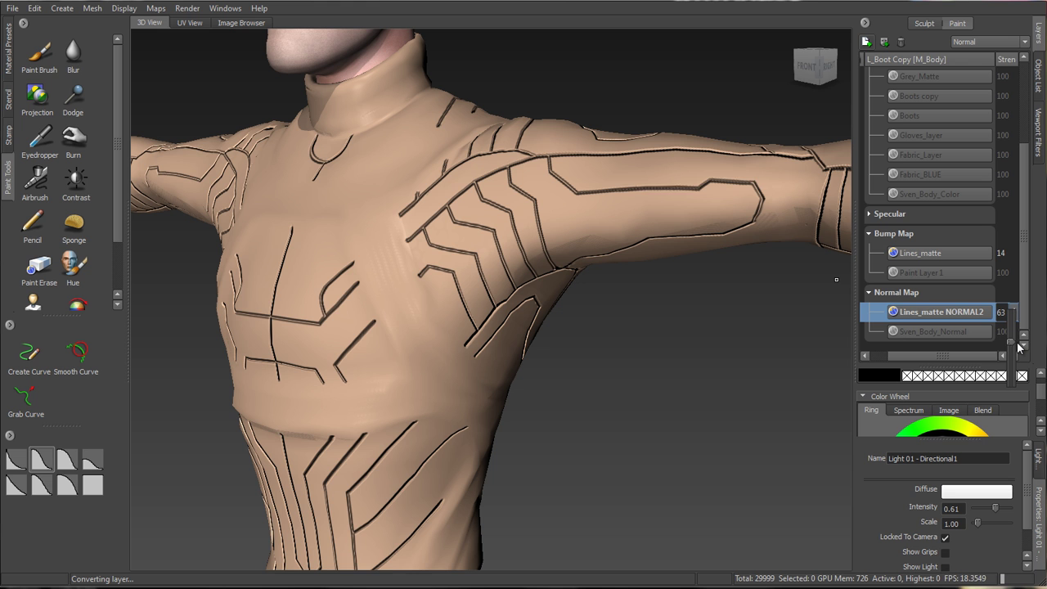
{"action": "left_click_drag", "start_coordinate": [941, 356], "coordinate": [910, 356]}
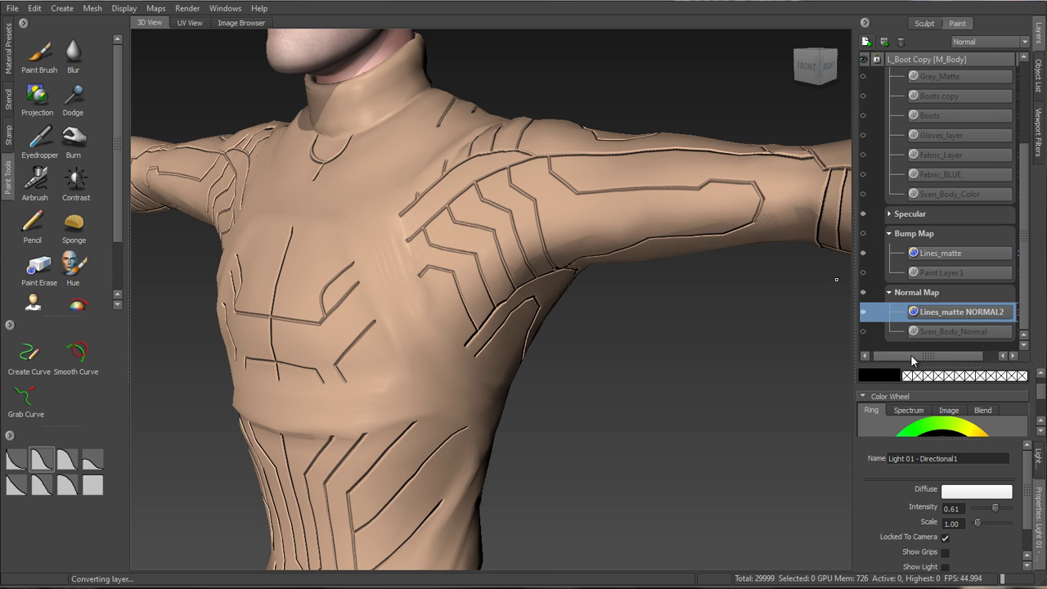
{"action": "left_click", "coordinate": [868, 313]}
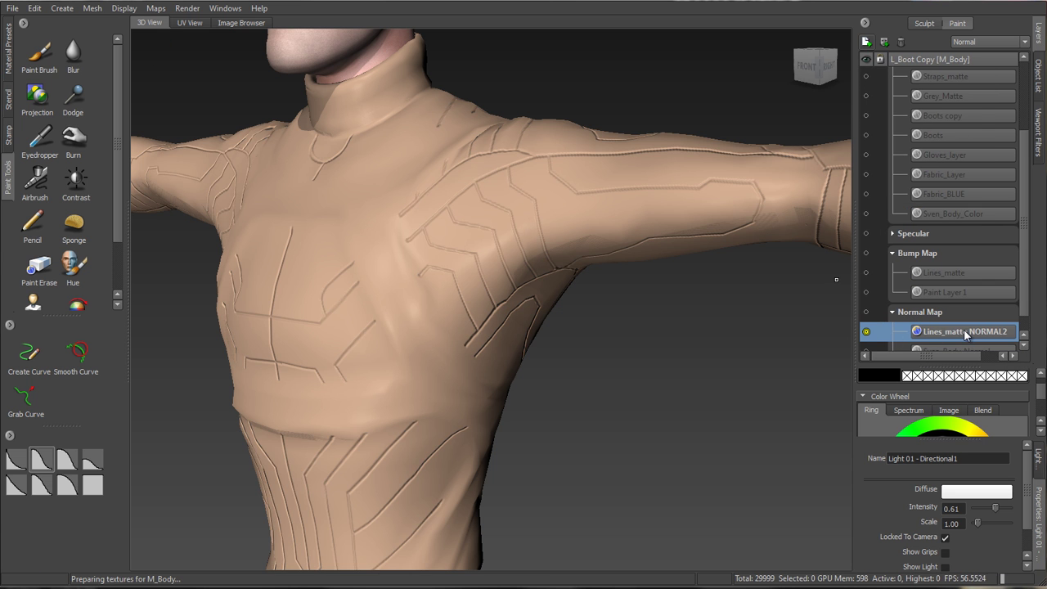
{"action": "right_click", "coordinate": [939, 337]}
Step: Preview the normal-map colours, then hide and reshow Lines_matte NORMAL2 to compare
{"action": "left_click", "coordinate": [953, 488]}
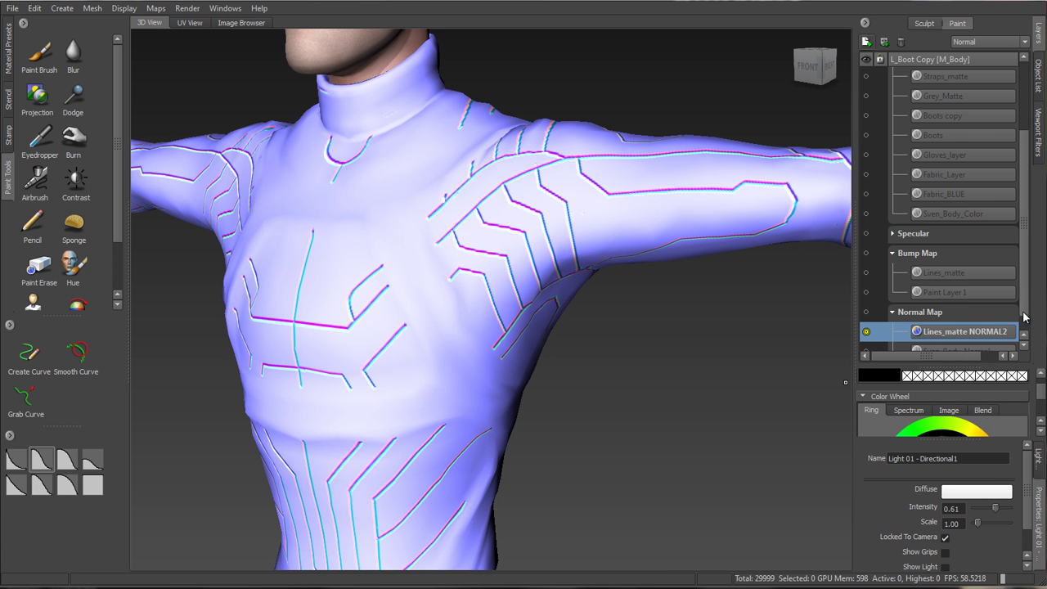
{"action": "scroll", "coordinate": [984, 329], "scroll_direction": "down", "scroll_amount": 1}
{"action": "left_click", "coordinate": [867, 312]}
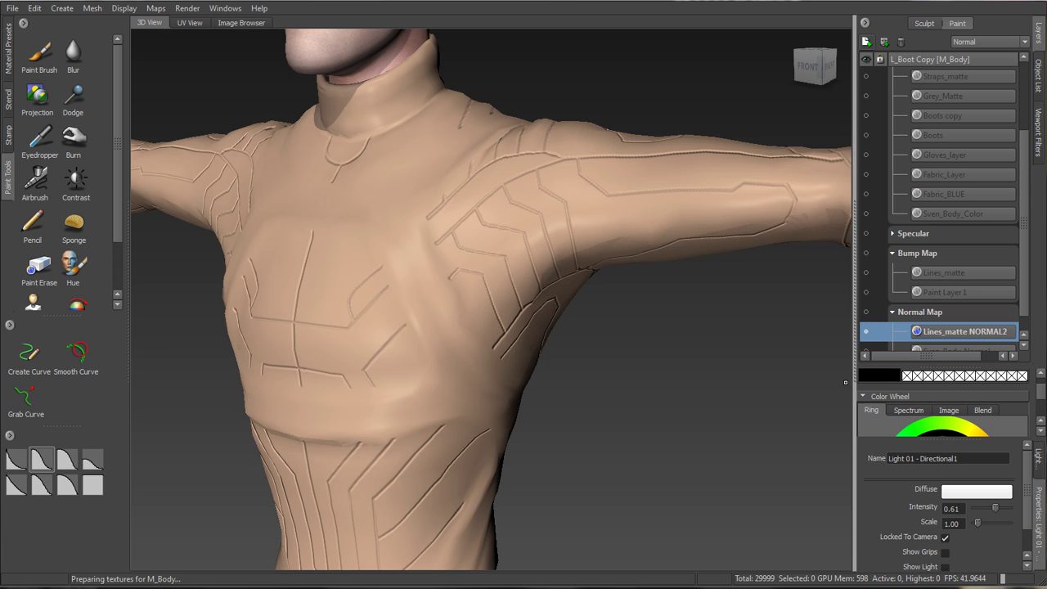
{"action": "middle_click_drag", "start_coordinate": [637, 311], "coordinate": [637, 229]}
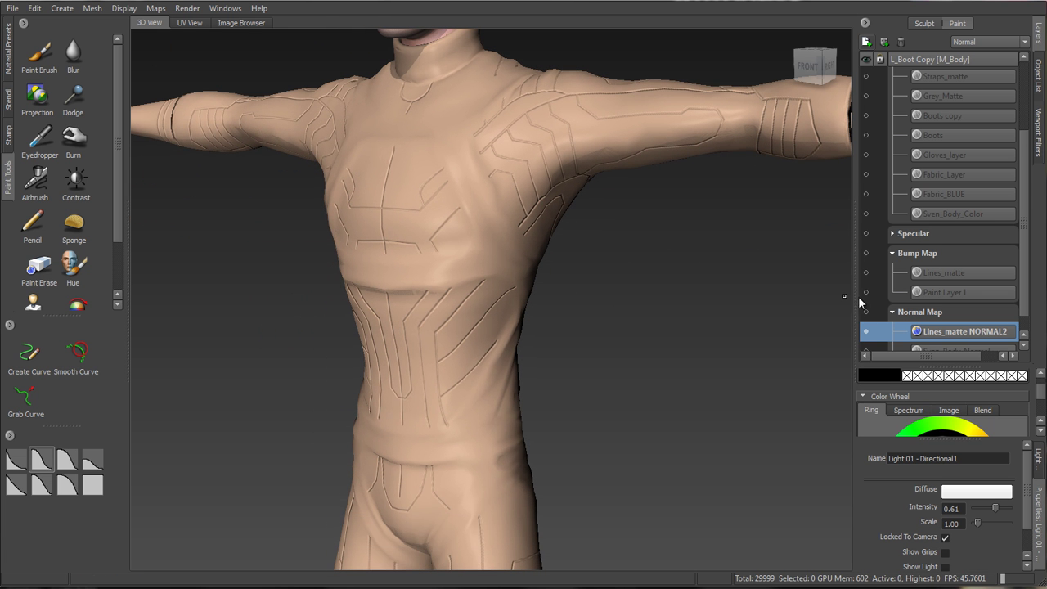
{"action": "scroll", "coordinate": [1028, 321], "scroll_direction": "down", "scroll_amount": 1}
{"action": "left_click", "coordinate": [868, 315]}
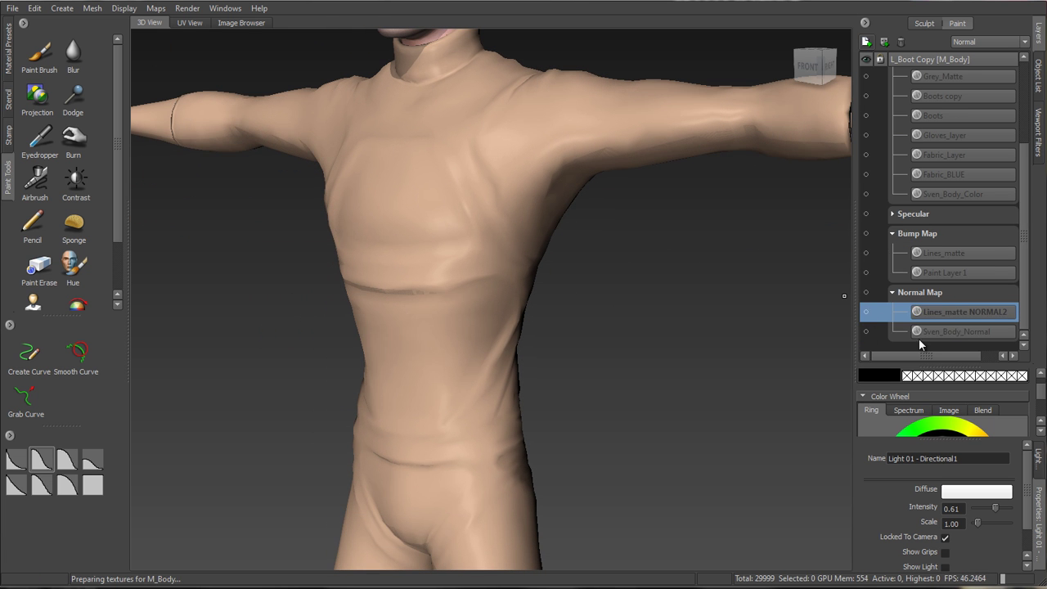
Step: Zoom out and pan down the figure to show strap and seam relief on the legs
{"action": "scroll", "coordinate": [584, 322], "scroll_direction": "down", "scroll_amount": 3}
{"action": "middle_click_drag", "start_coordinate": [584, 322], "coordinate": [584, 112]}
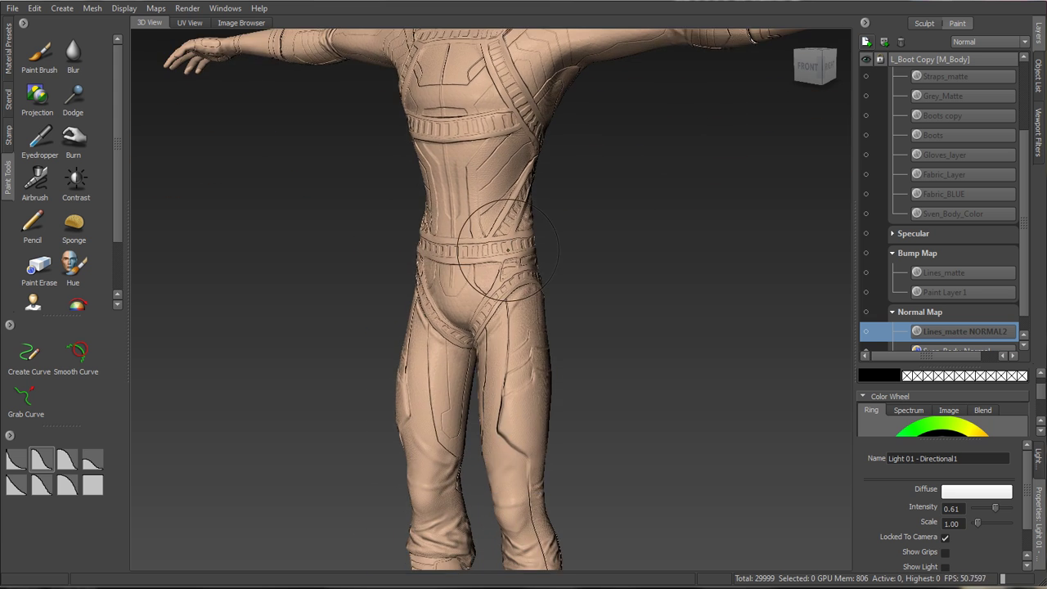
{"action": "scroll", "coordinate": [584, 111], "scroll_direction": "up", "scroll_amount": 2}
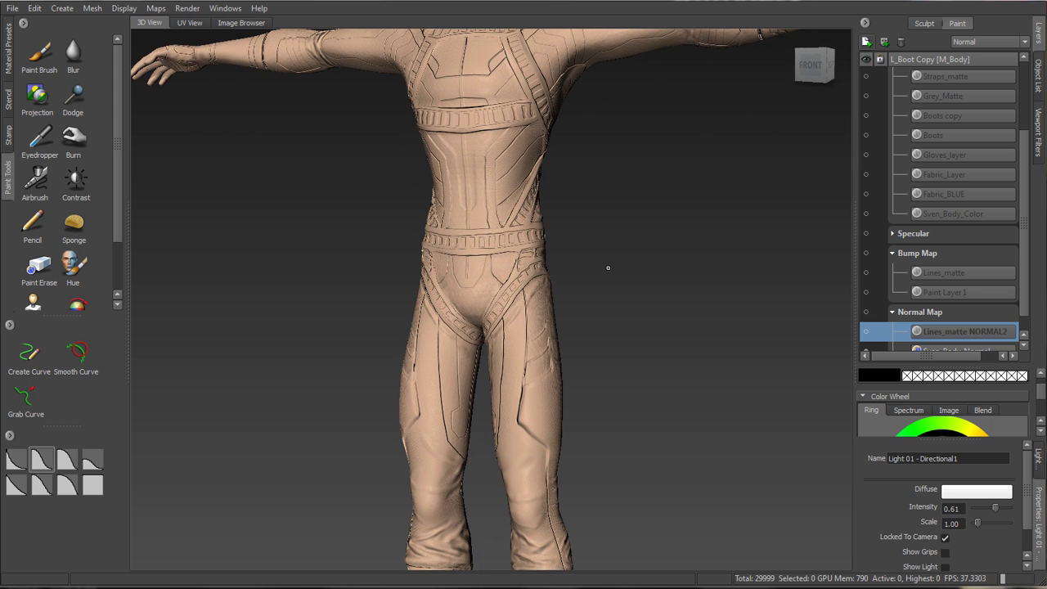